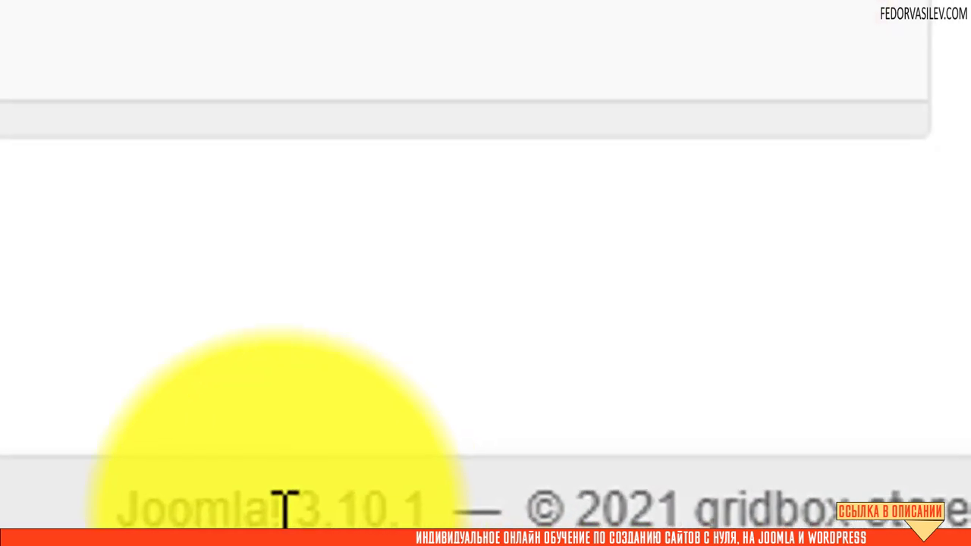
# Check the Joomla version in the admin footer and look over the storefront's pizza catalogue page
pyautogui.moveTo(883, 535); pyautogui.dragTo(908, 536)
pyautogui.click(466, 359)
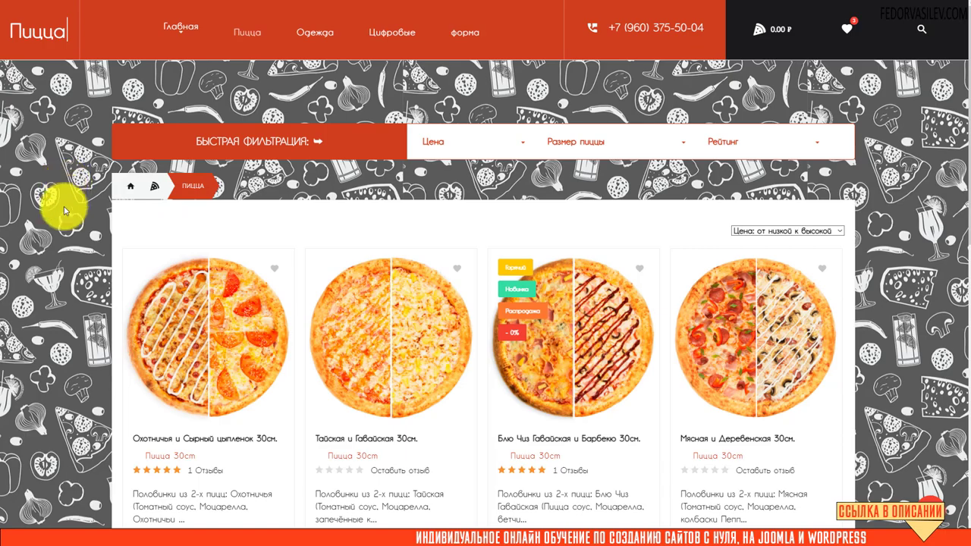
pyautogui.scroll(-5, 66, 196)
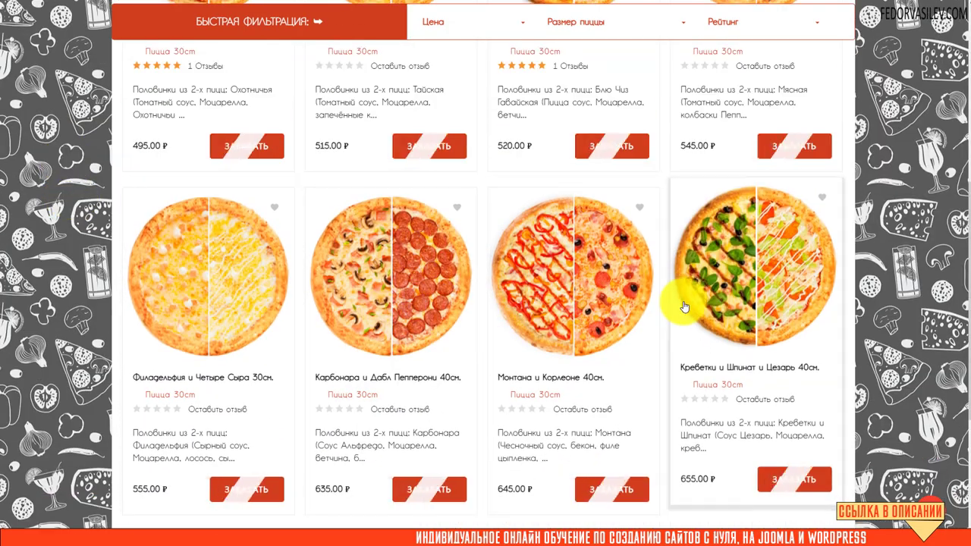
pyautogui.scroll(5, 683, 306)
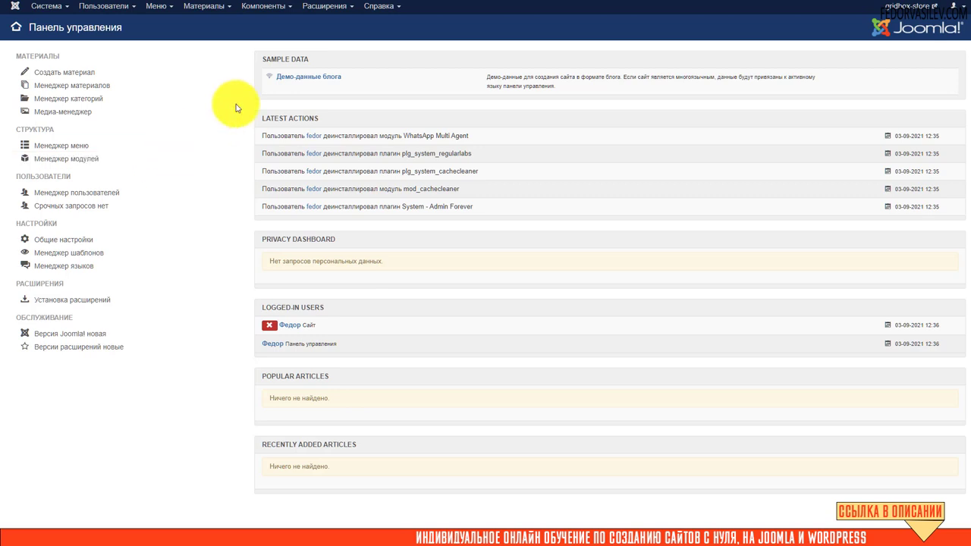
pyautogui.click(262, 12)
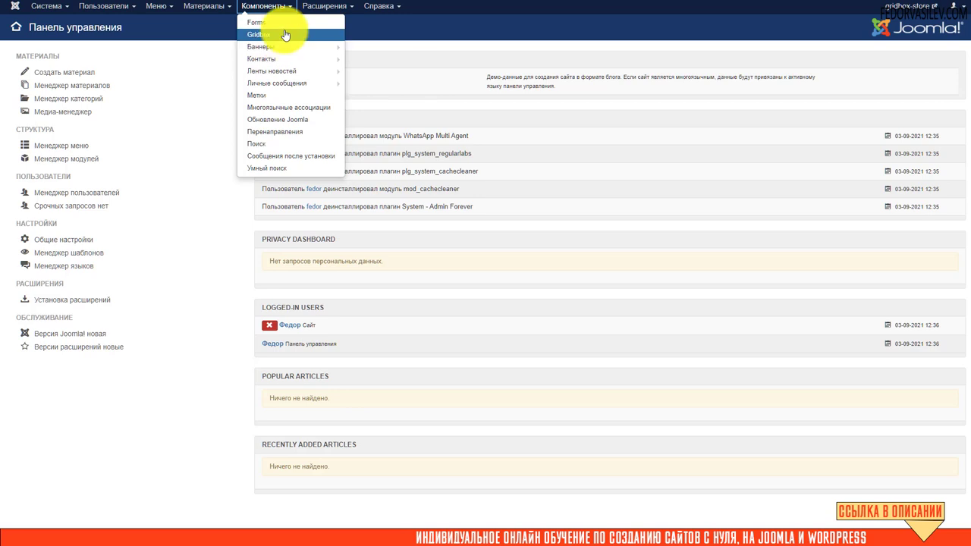
pyautogui.click(384, 26)
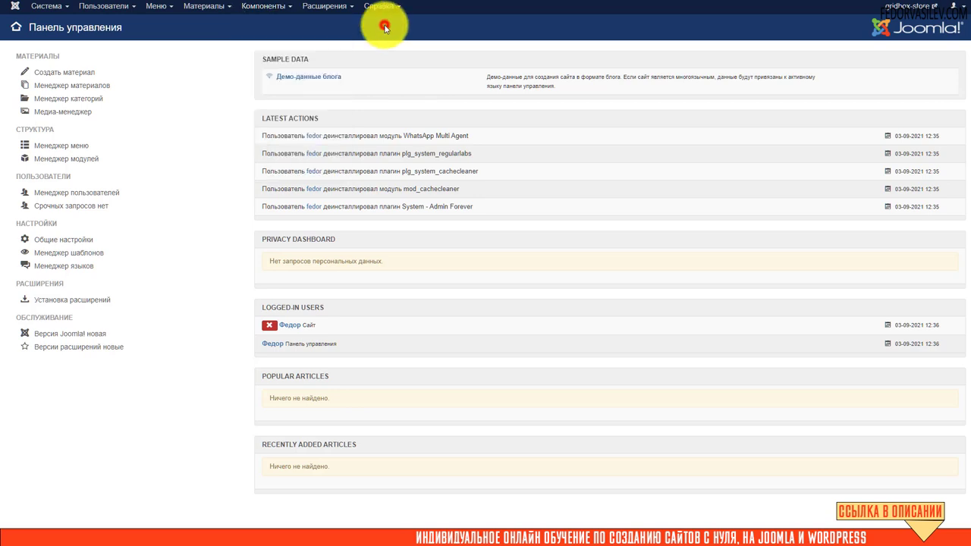
pyautogui.click(270, 6)
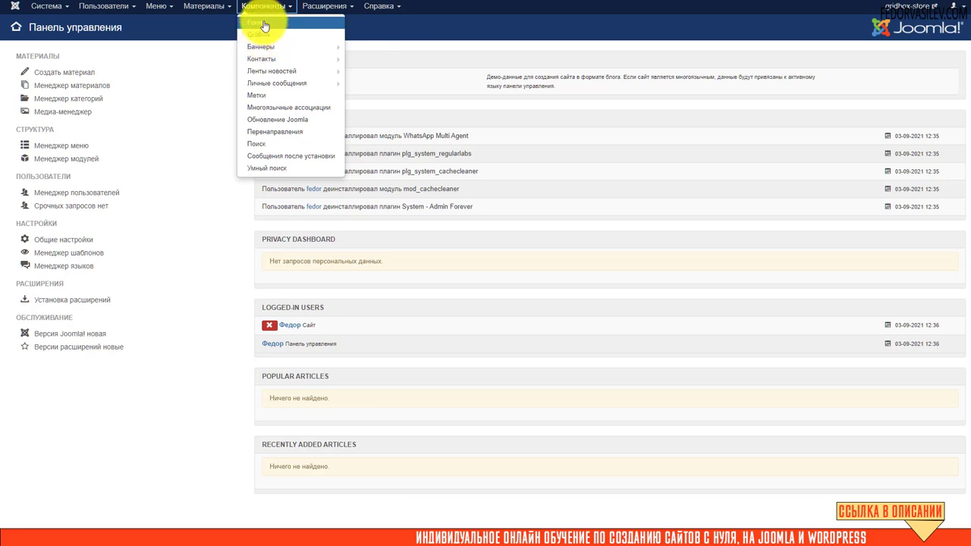
pyautogui.click(426, 34)
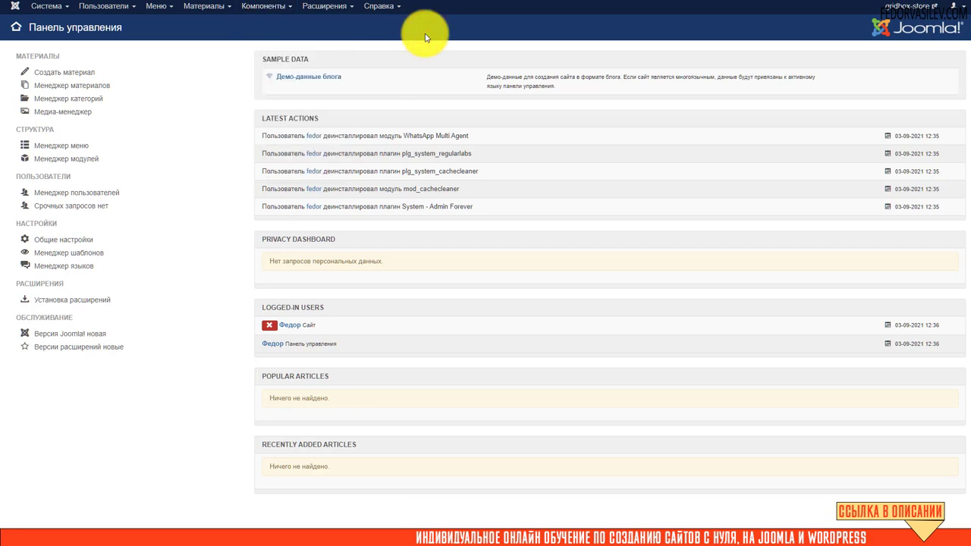
# Open the Forms component and check its version, licence and update status
pyautogui.click(260, 9)
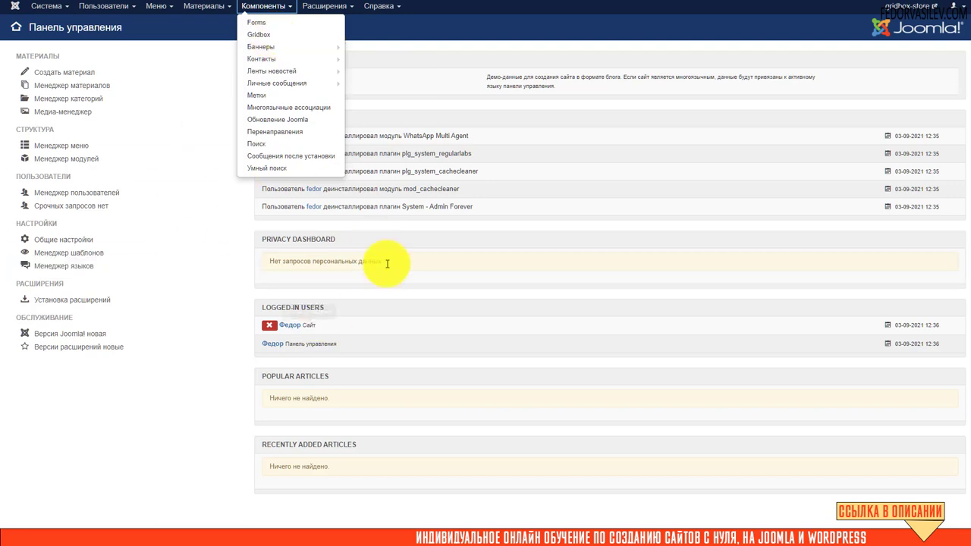
pyautogui.moveTo(274, 58)
pyautogui.click(256, 22)
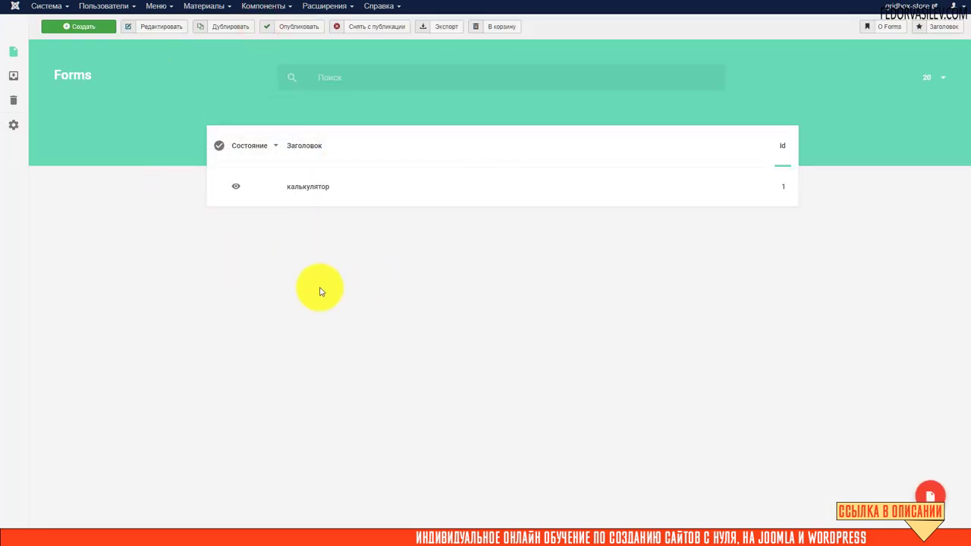
pyautogui.click(887, 27)
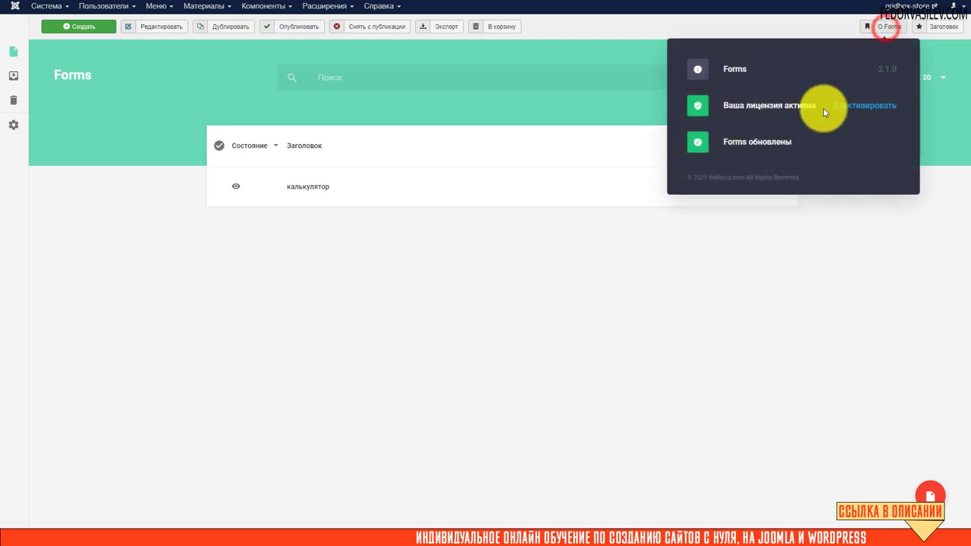
pyautogui.doubleClick(888, 69)
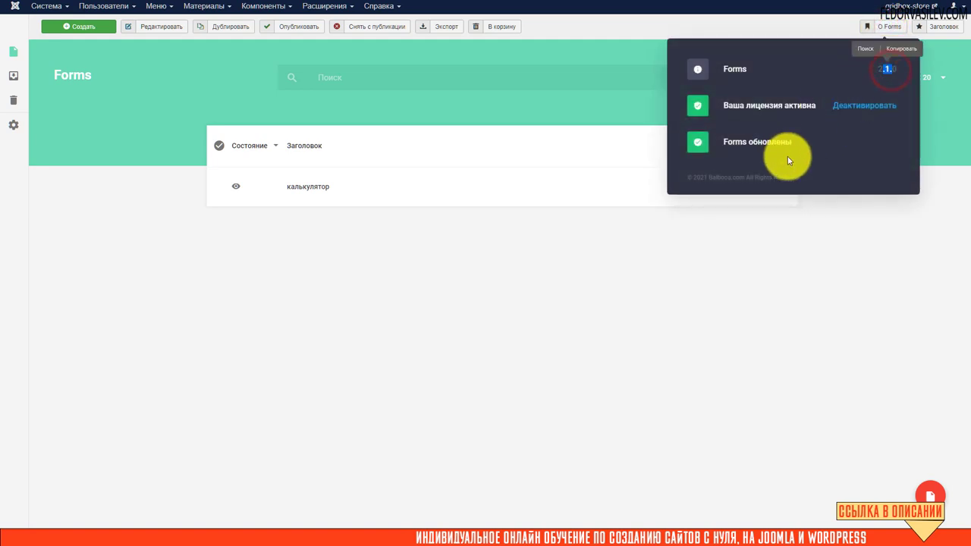
pyautogui.click(554, 79)
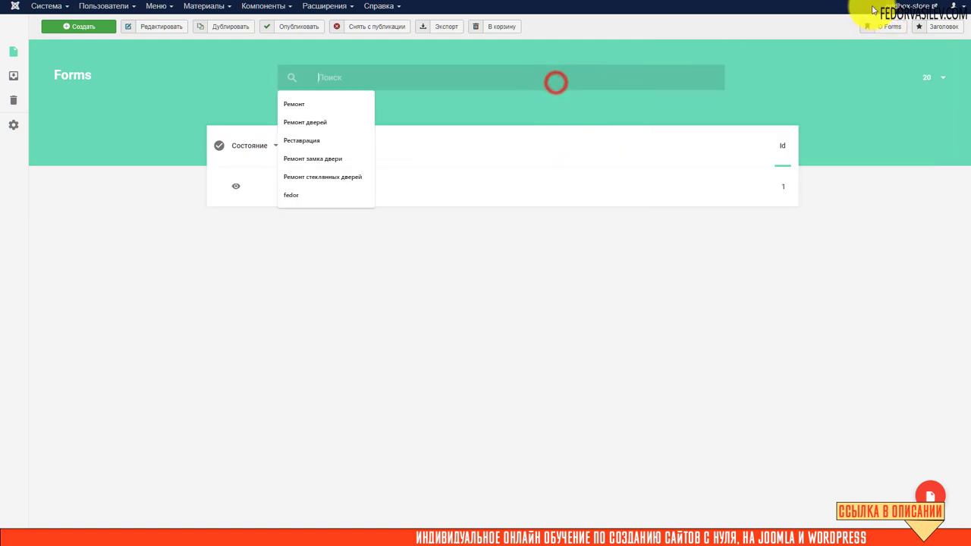
# Install the available update for the Gridbox component and recheck its version and update status
pyautogui.click(256, 9)
pyautogui.click(260, 31)
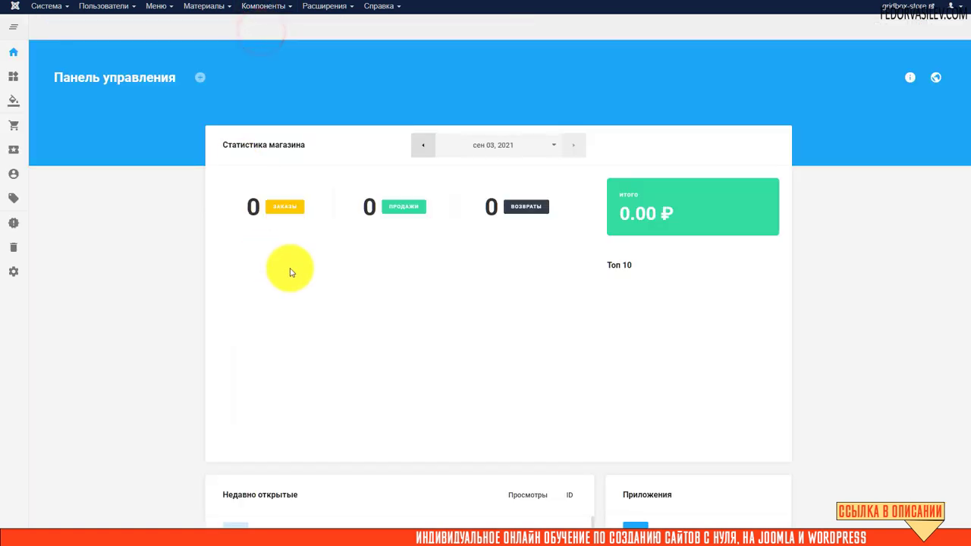
pyautogui.click(910, 78)
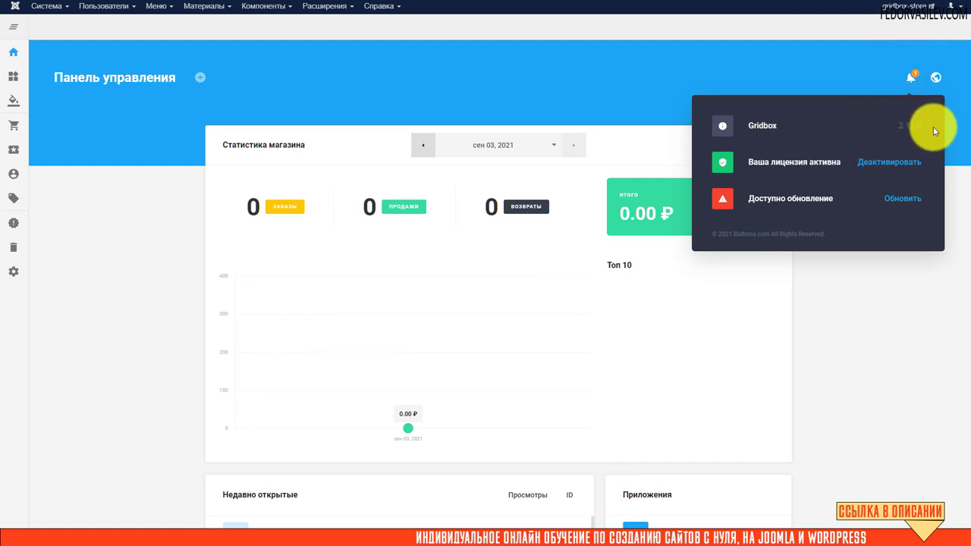
pyautogui.click(899, 199)
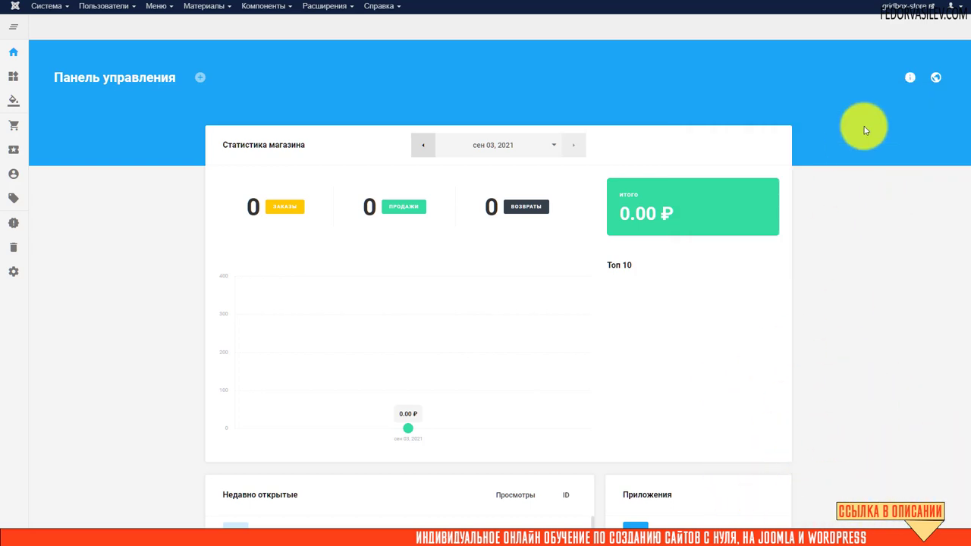
pyautogui.click(911, 77)
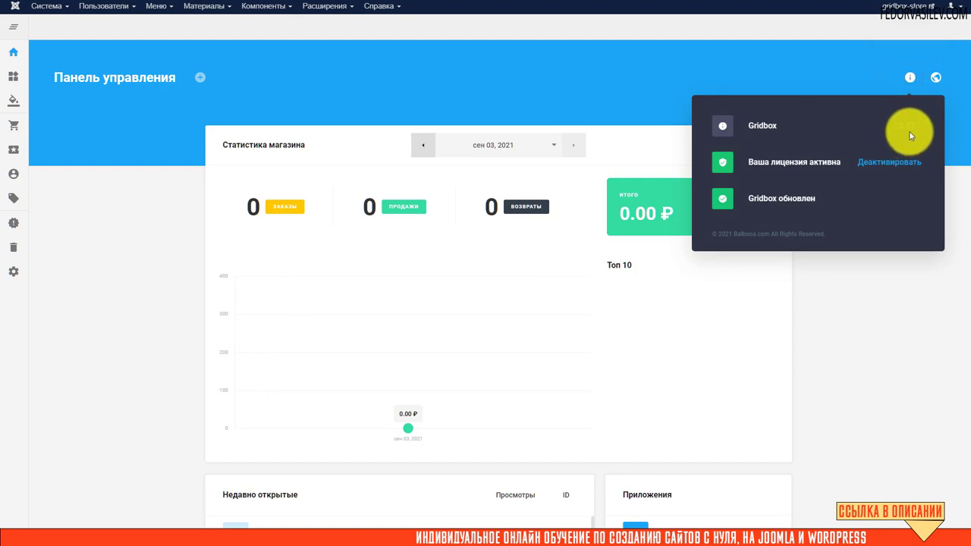
pyautogui.click(612, 72)
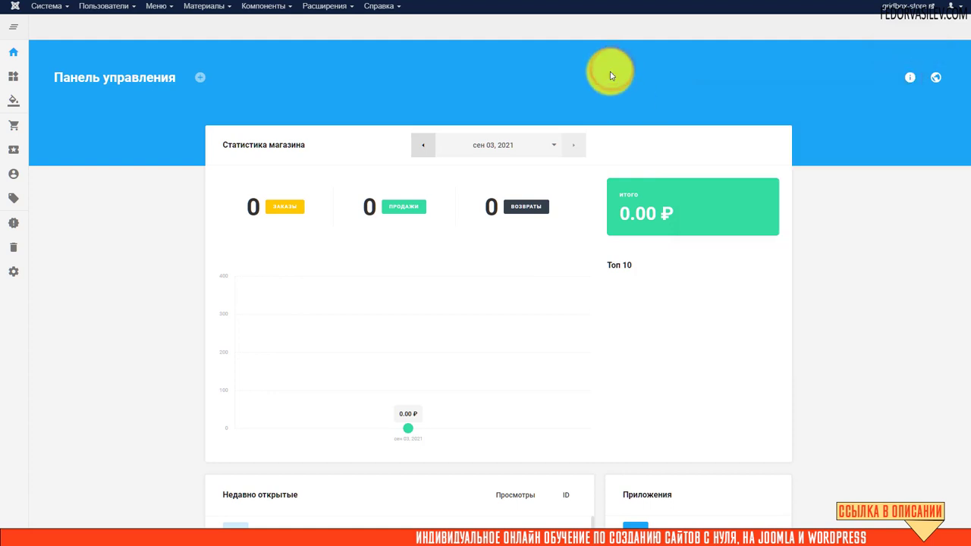
pyautogui.scroll(-5, 557, 108)
pyautogui.scroll(5, 554, 117)
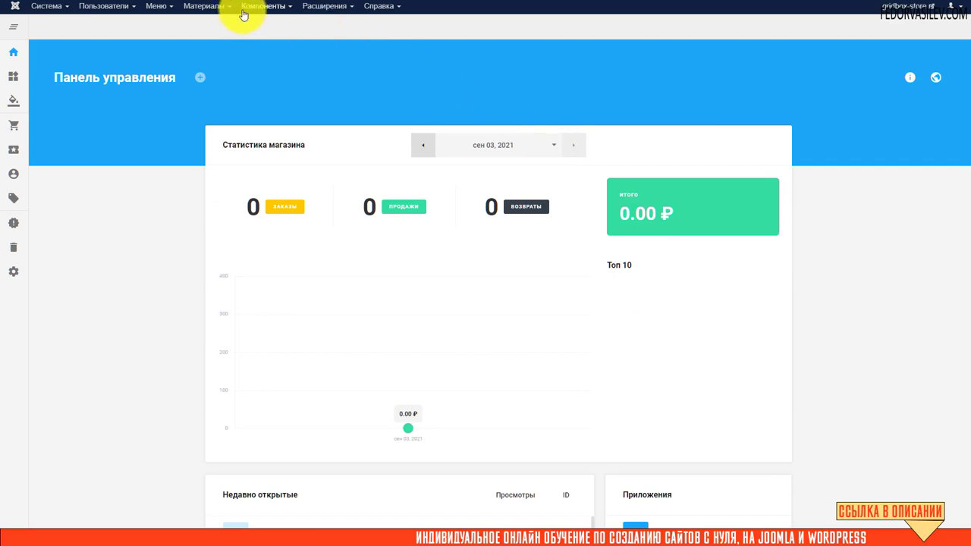
# Upload the Joomla 4 update package ZIP on the Joomla update page and install it
pyautogui.click(325, 6)
pyautogui.moveTo(337, 22)
pyautogui.click(417, 22)
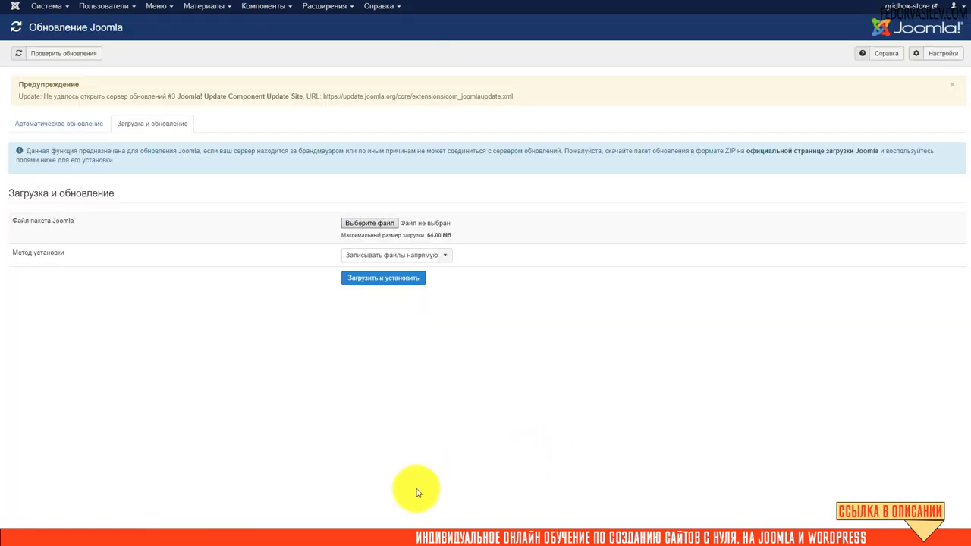
pyautogui.moveTo(277, 490); pyautogui.dragTo(397, 223)
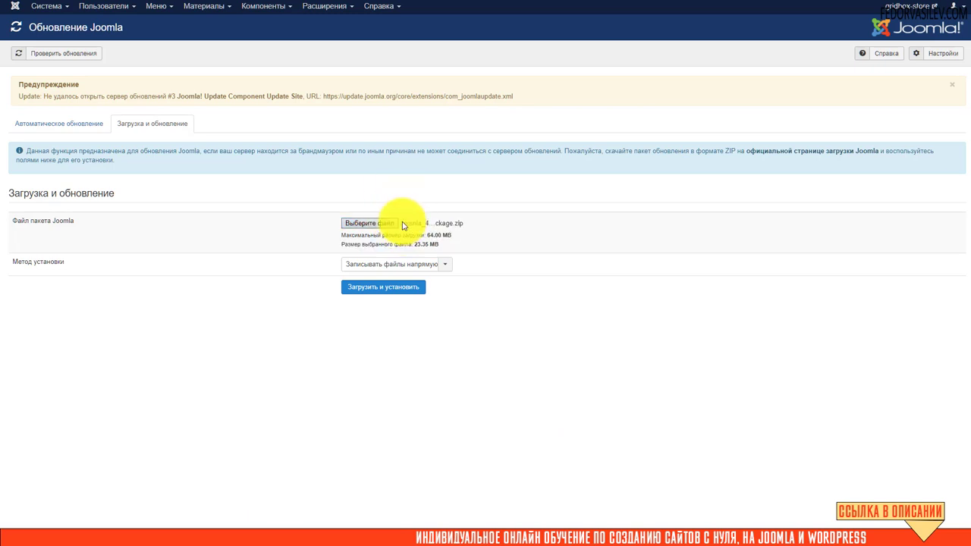
pyautogui.click(370, 291)
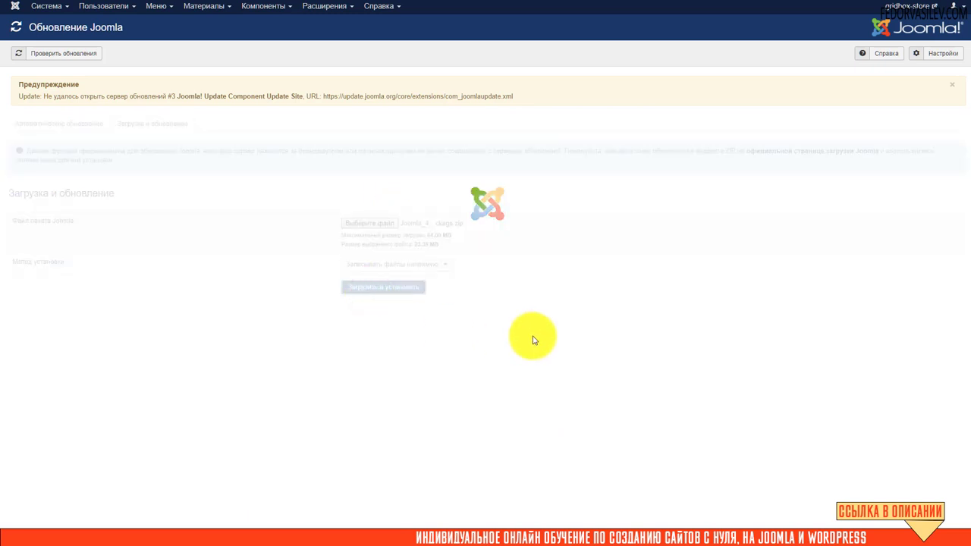
pyautogui.click(516, 171)
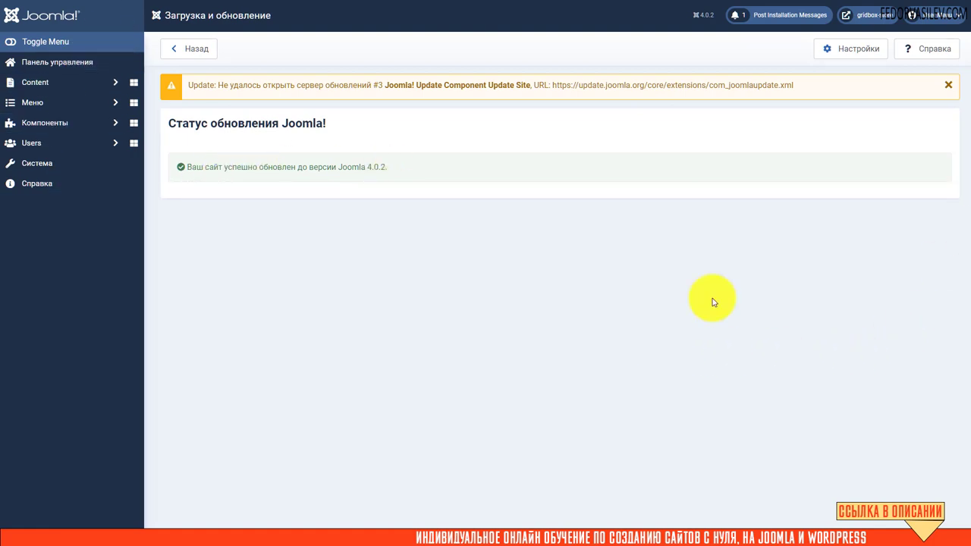
# Check the installed Joomla version and the update server warning, and dismiss the warning
pyautogui.click(703, 15)
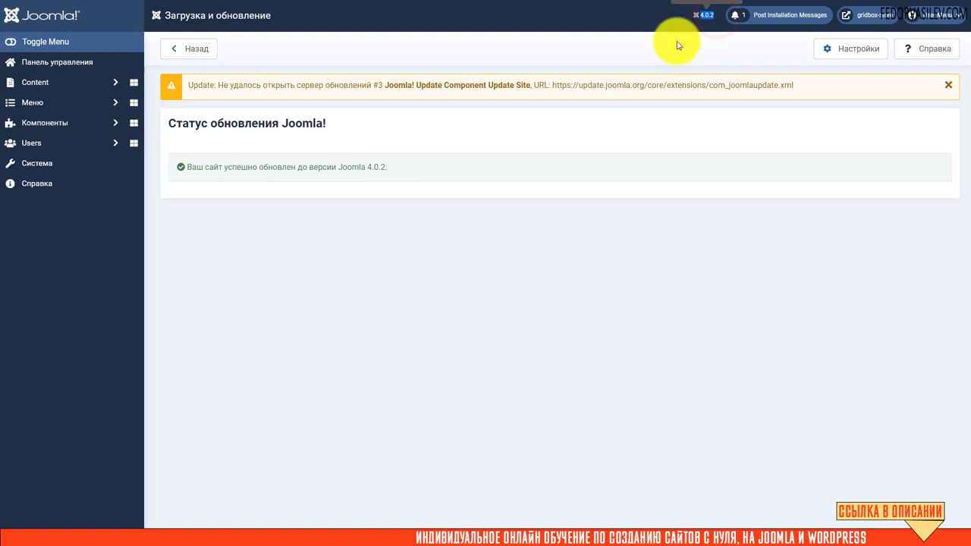
pyautogui.click(675, 28)
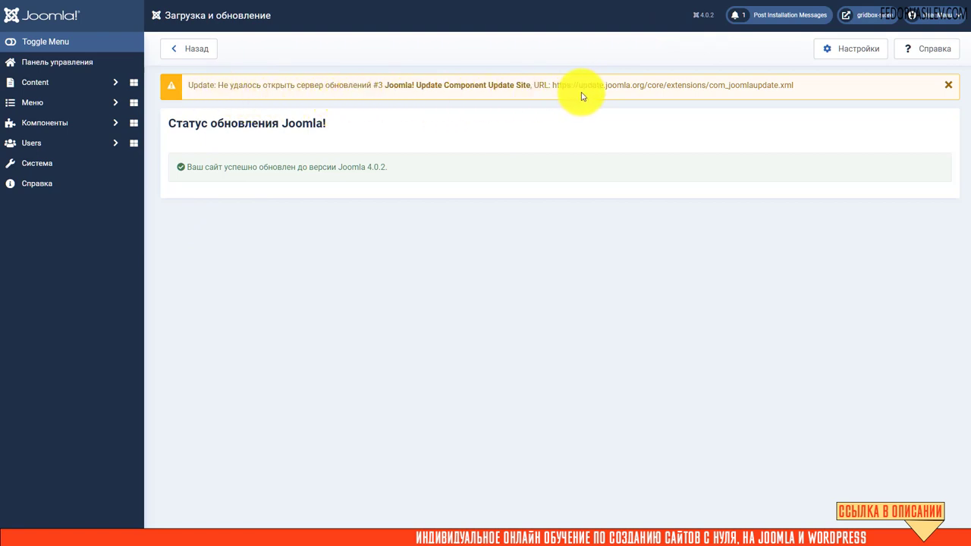
pyautogui.moveTo(540, 85); pyautogui.dragTo(677, 85)
pyautogui.click(488, 84)
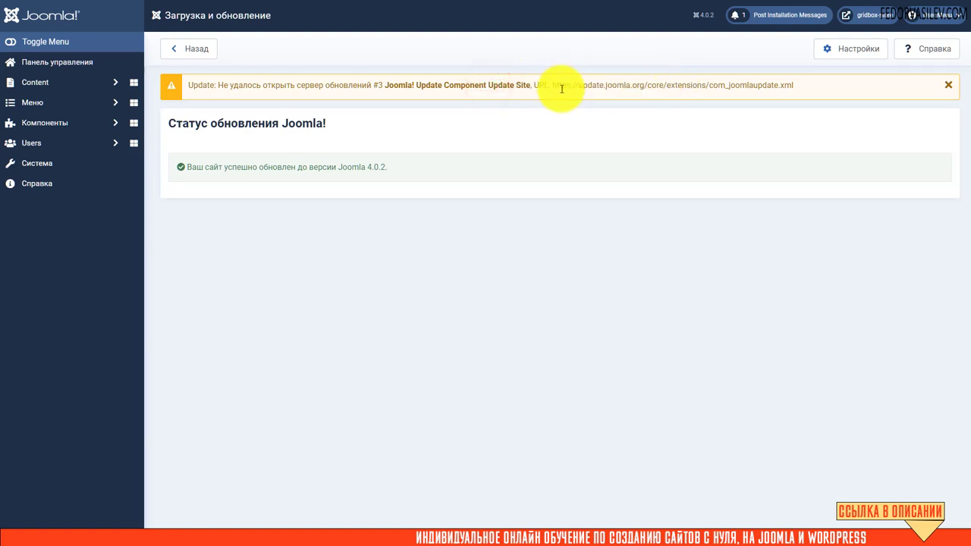
pyautogui.moveTo(557, 85); pyautogui.dragTo(659, 87)
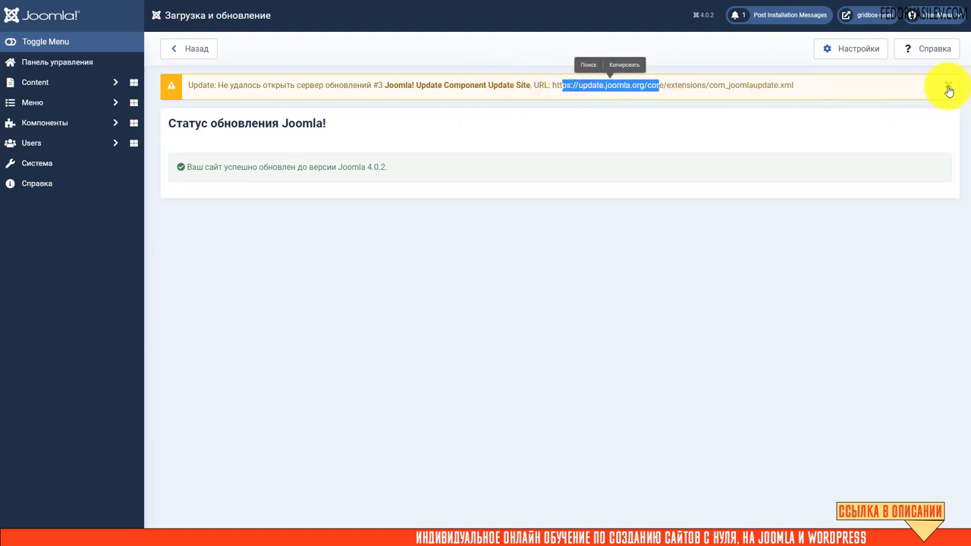
pyautogui.click(948, 85)
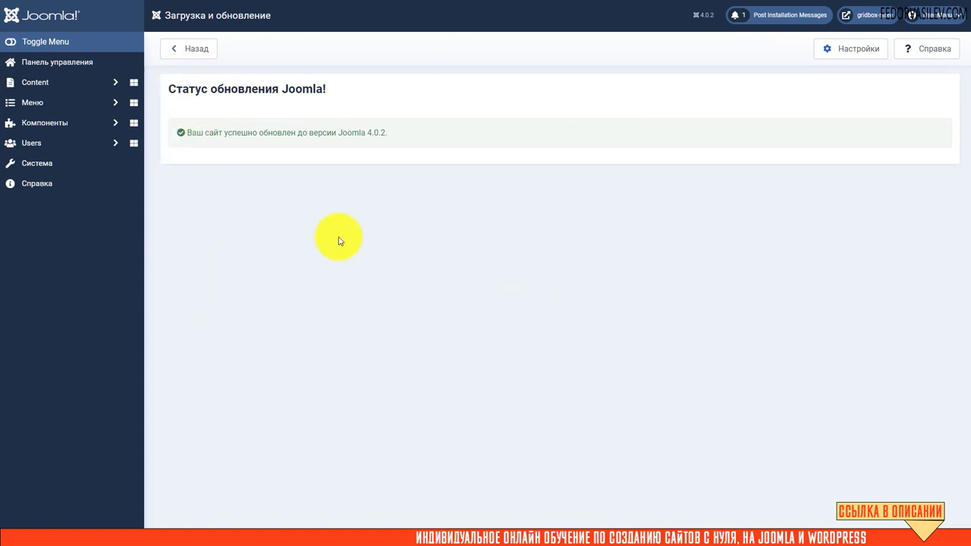
# Run the system's database check and fix the table problem of the BaForms component
pyautogui.click(43, 170)
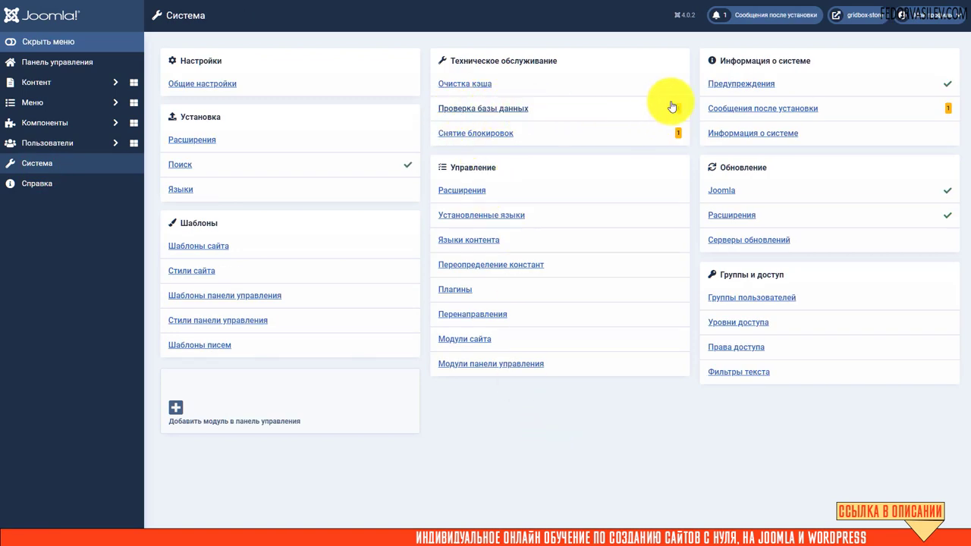
pyautogui.click(514, 109)
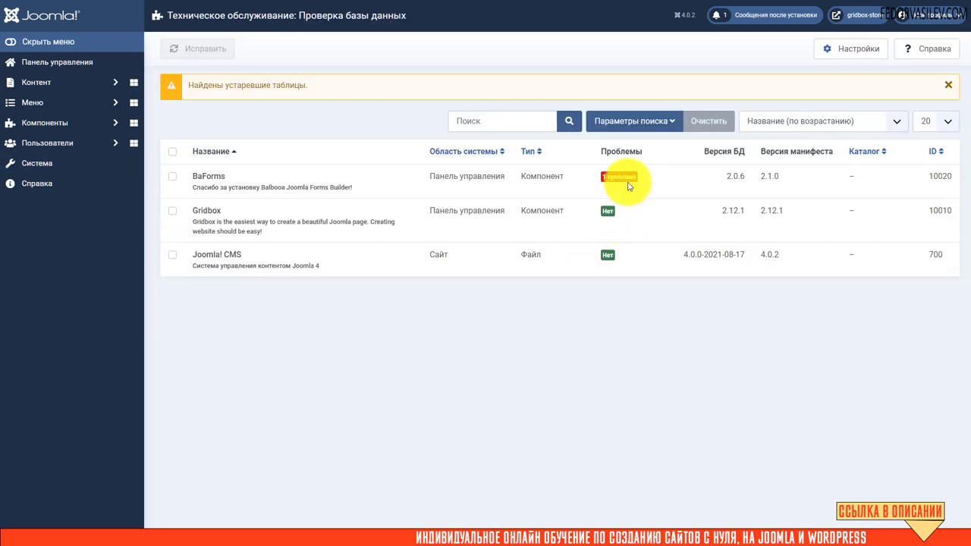
pyautogui.moveTo(628, 186)
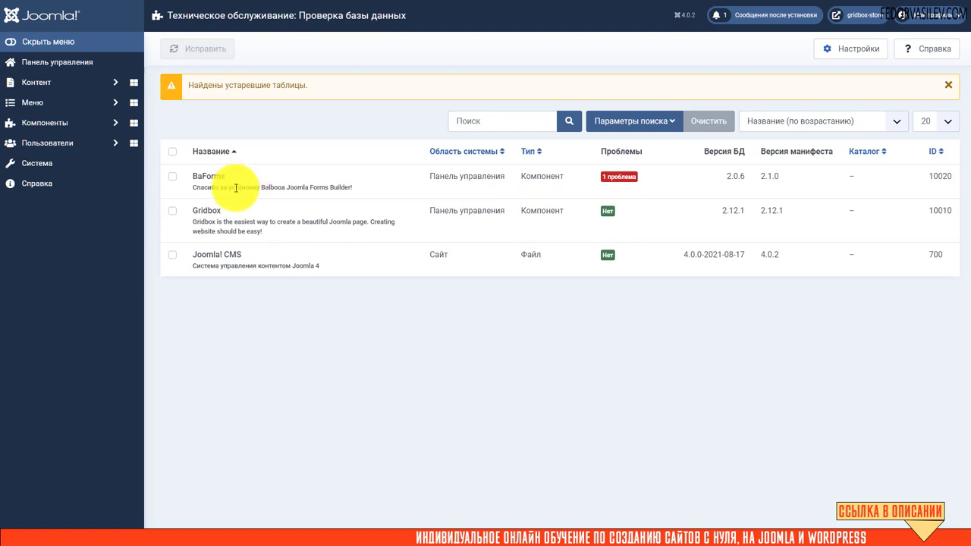
pyautogui.click(172, 176)
pyautogui.click(193, 50)
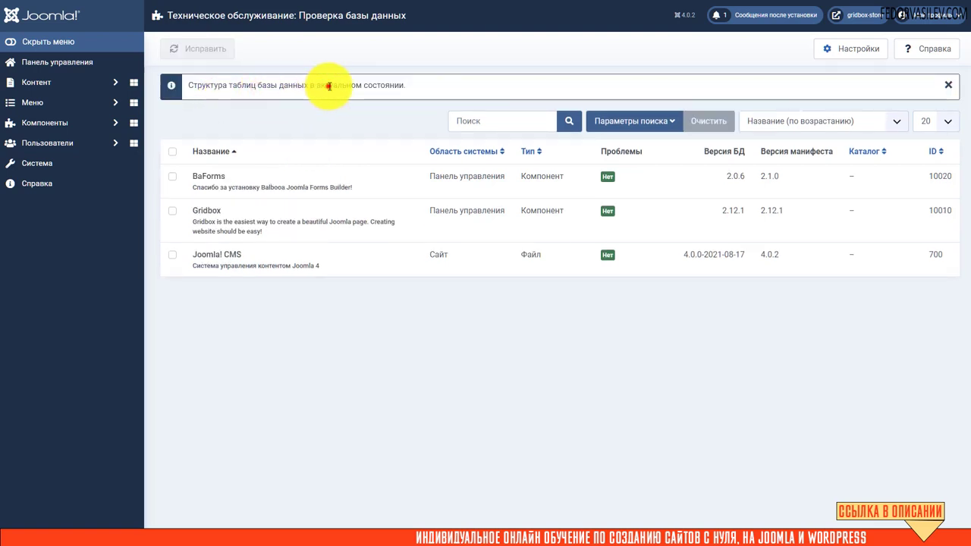
pyautogui.moveTo(328, 86); pyautogui.dragTo(409, 87)
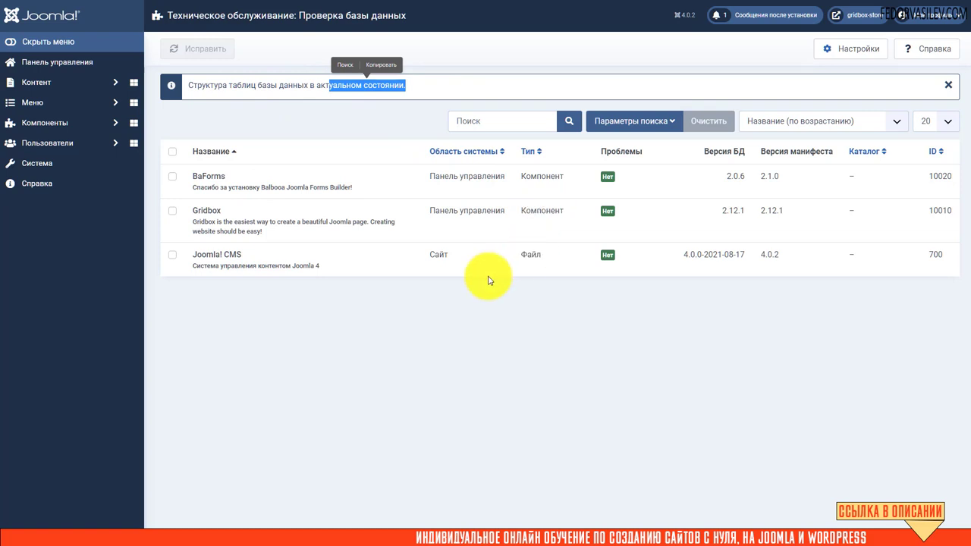
pyautogui.moveTo(608, 177)
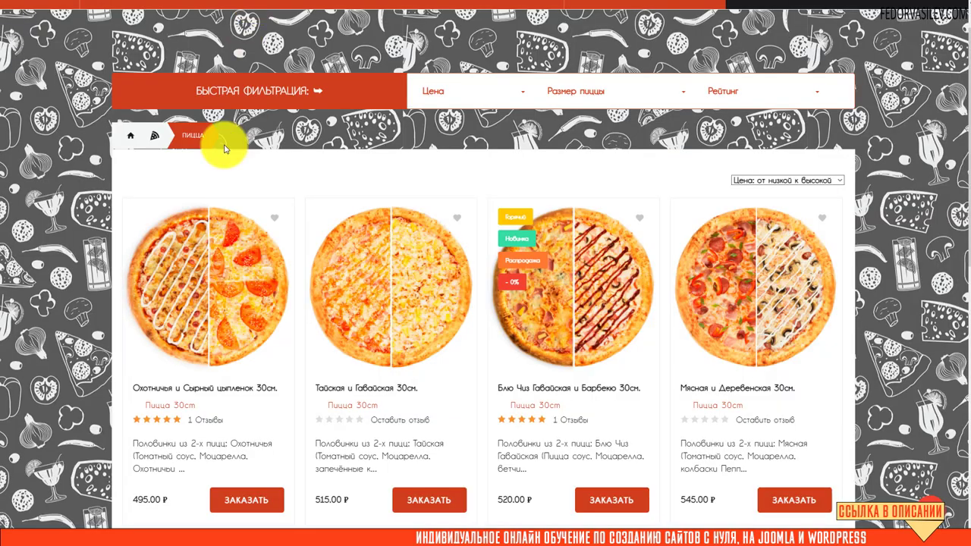
# Return to the storefront's pizza catalogue and examine how the page displays under Joomla 4
pyautogui.scroll(1, 227, 135)
pyautogui.scroll(-2, 119, 191)
pyautogui.scroll(2, 147, 129)
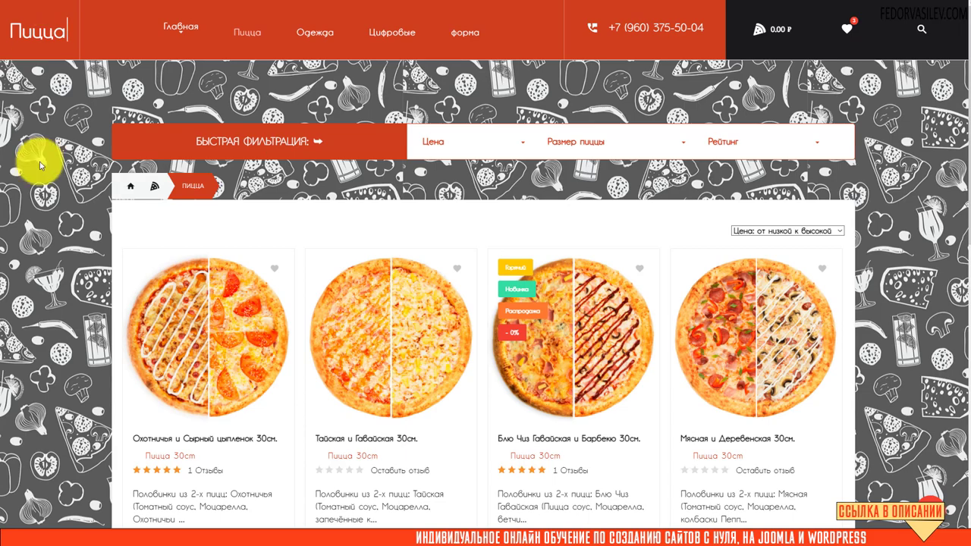
pyautogui.scroll(-1, 40, 165)
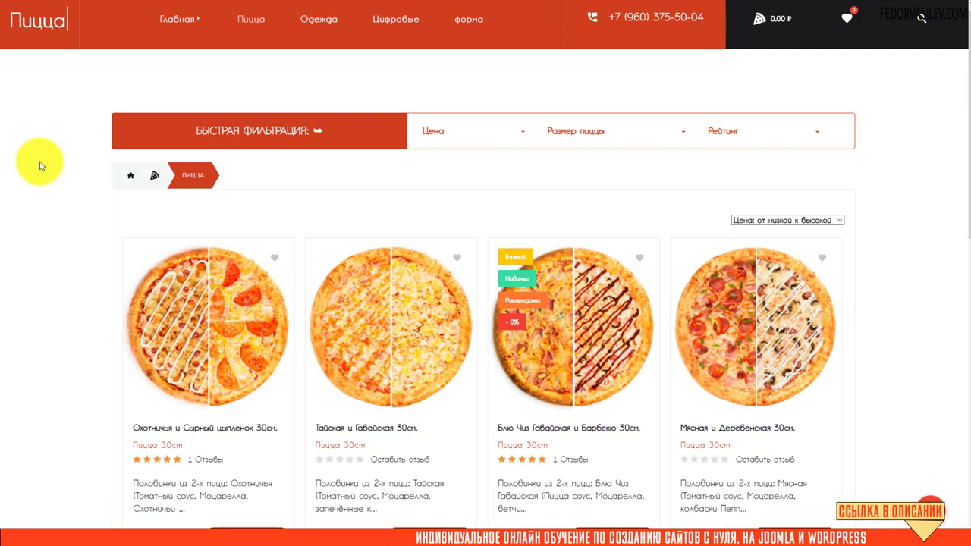
# Examine the pizza catalogue from the filter down to the footer, including a pizza's product page with its reviews
pyautogui.scroll(-7, 35, 160)
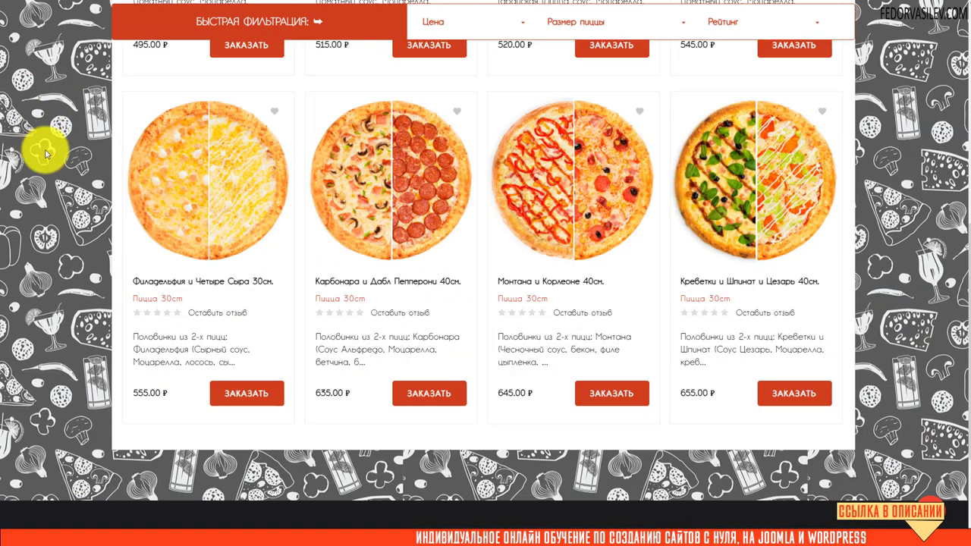
pyautogui.scroll(-2, 45, 154)
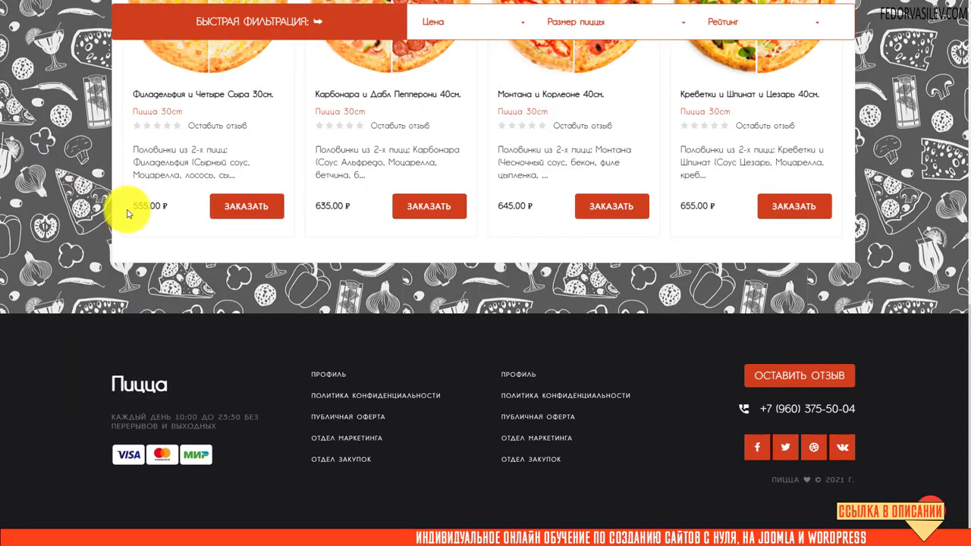
pyautogui.scroll(8, 113, 210)
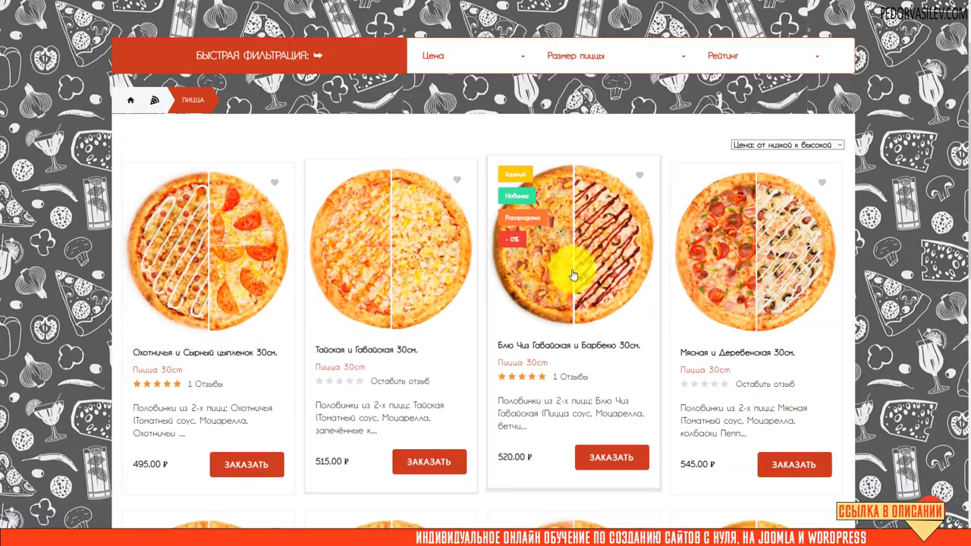
pyautogui.scroll(-4, 882, 254)
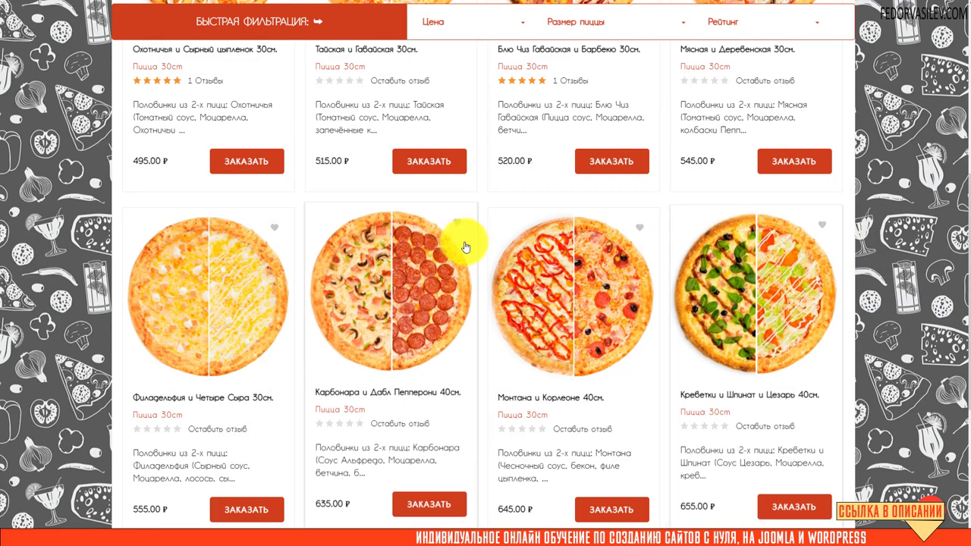
pyautogui.scroll(-3, 240, 303)
pyautogui.scroll(10, 235, 292)
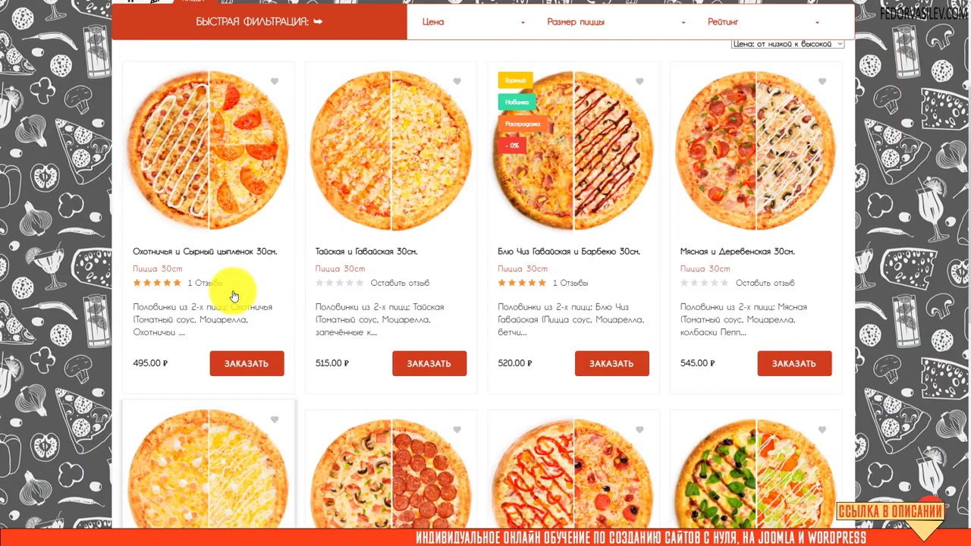
pyautogui.scroll(-3, 554, 311)
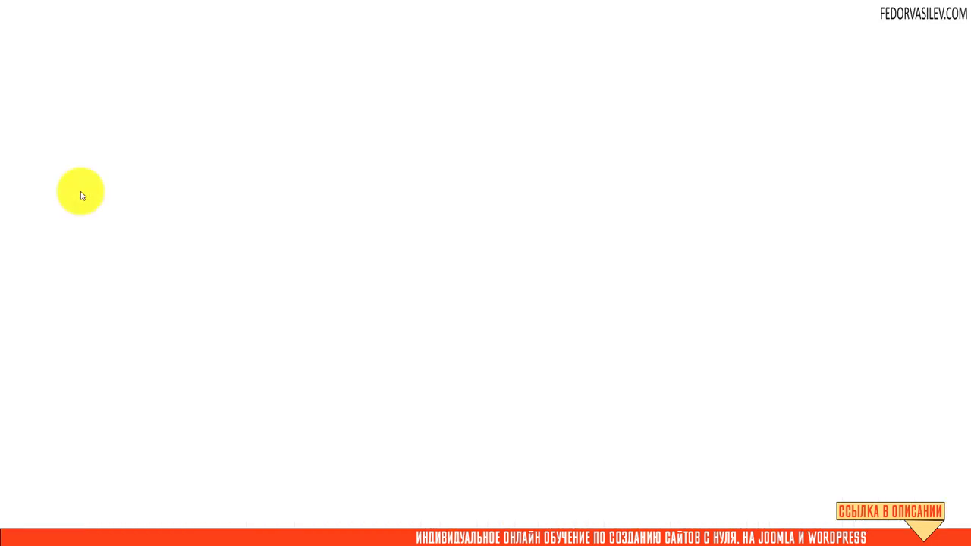
pyautogui.scroll(-4, 79, 201)
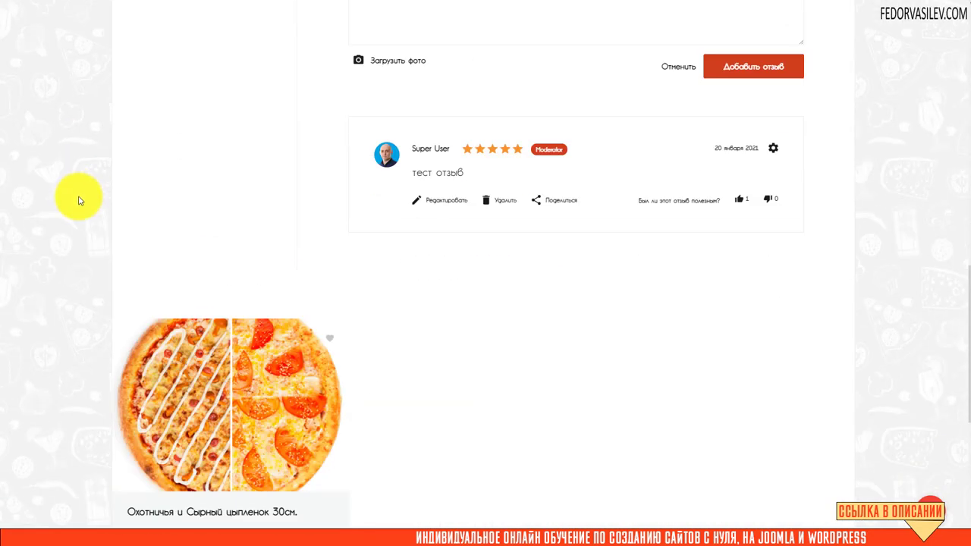
pyautogui.scroll(11, 80, 199)
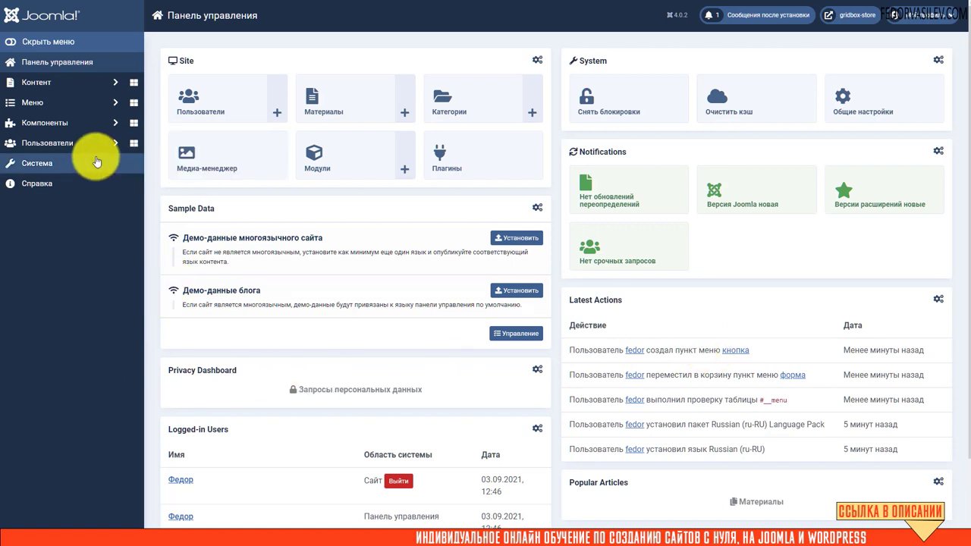
# Open the "тест" page from the Gridbox component's page list in the page editor
pyautogui.click(47, 124)
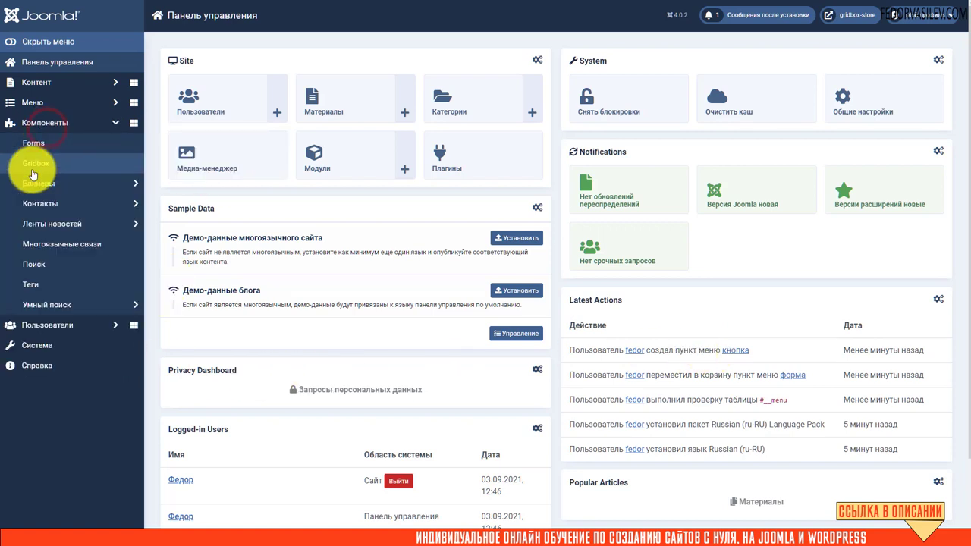
pyautogui.click(33, 167)
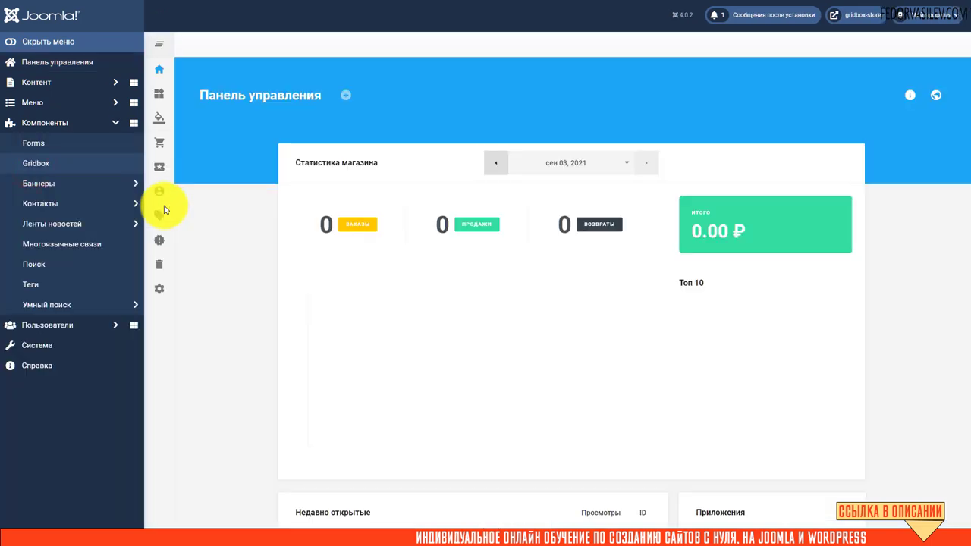
pyautogui.moveTo(161, 95)
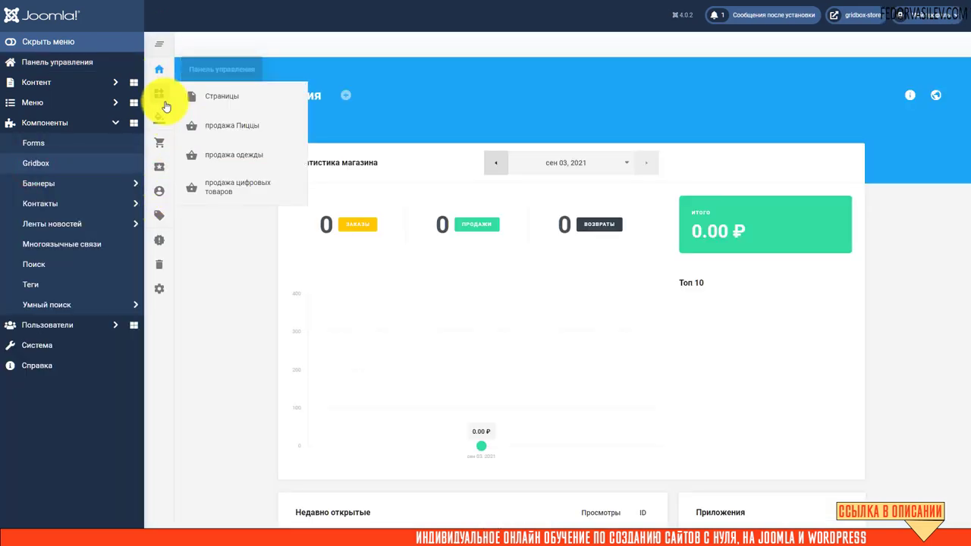
pyautogui.click(216, 105)
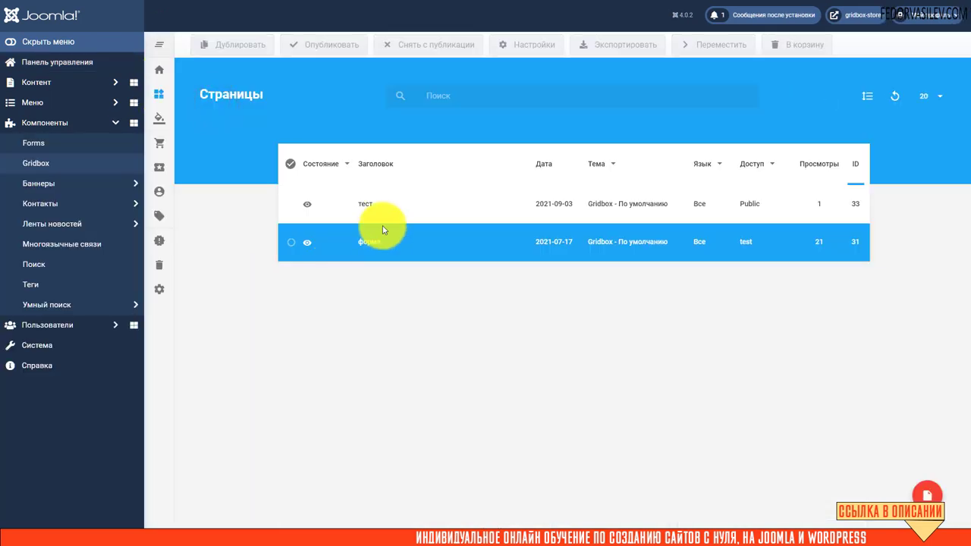
pyautogui.click(366, 203)
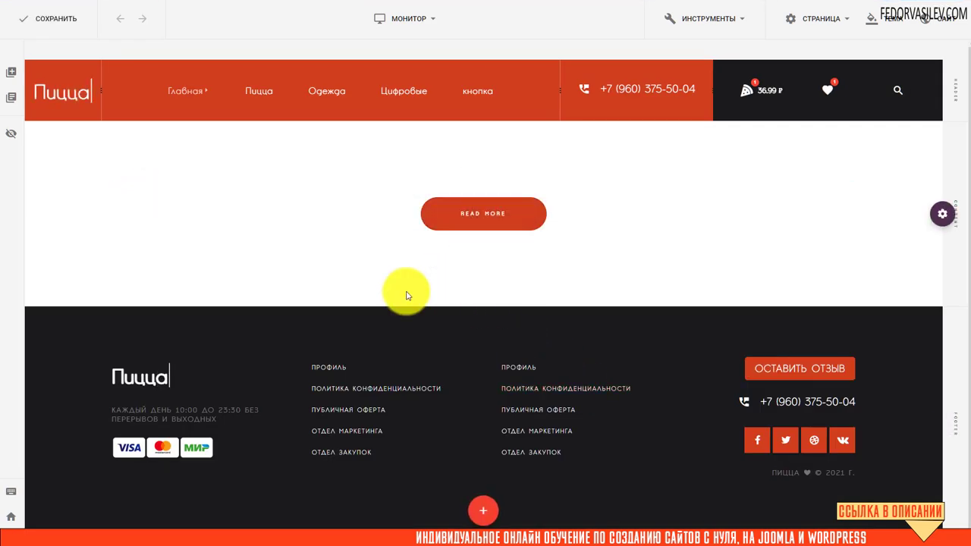
pyautogui.moveTo(412, 223)
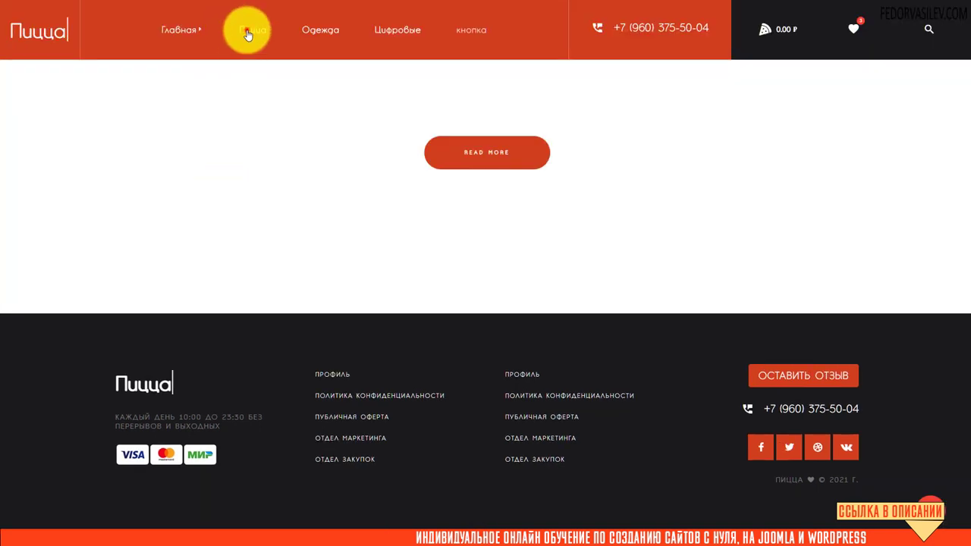
# Go to the storefront's Пицца catalogue and look over its product cards and order buttons
pyautogui.click(247, 32)
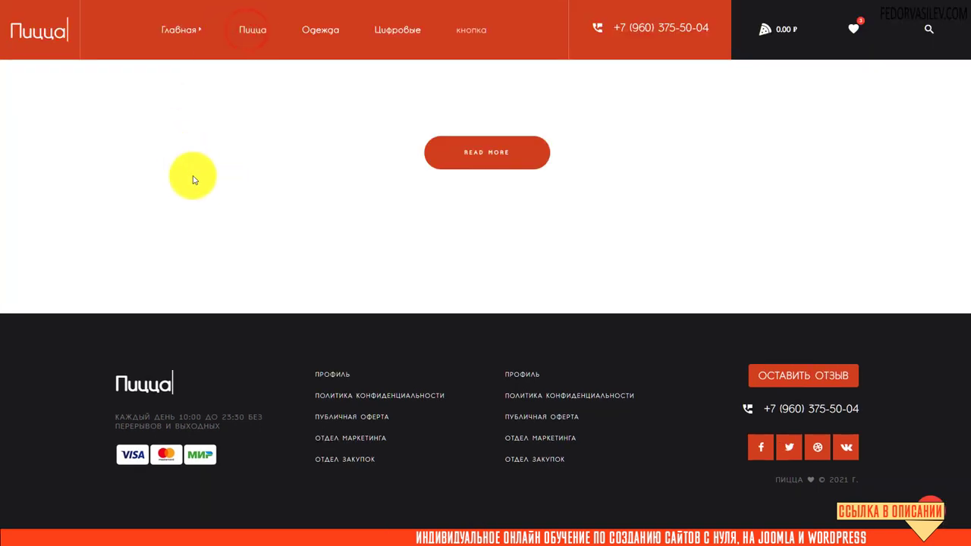
pyautogui.scroll(-3, 325, 210)
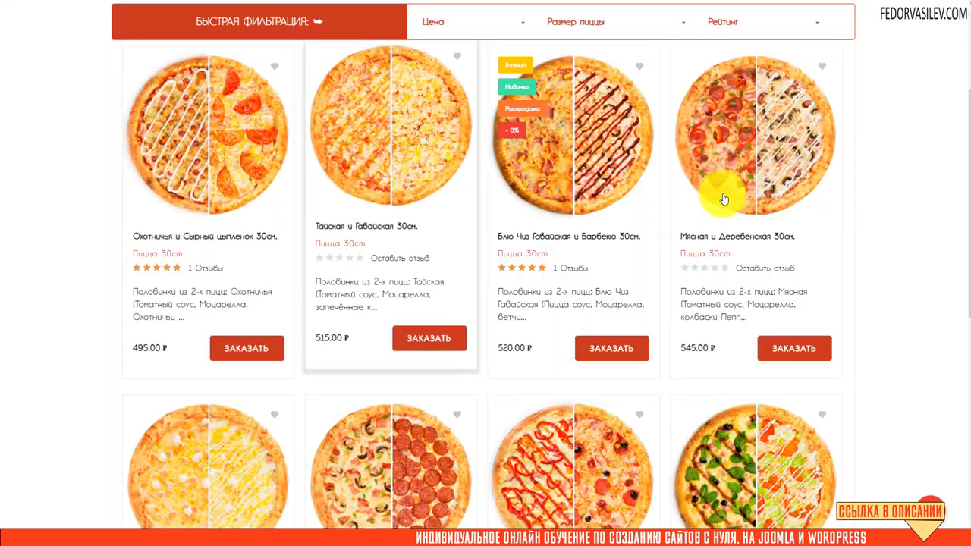
pyautogui.scroll(-3, 709, 258)
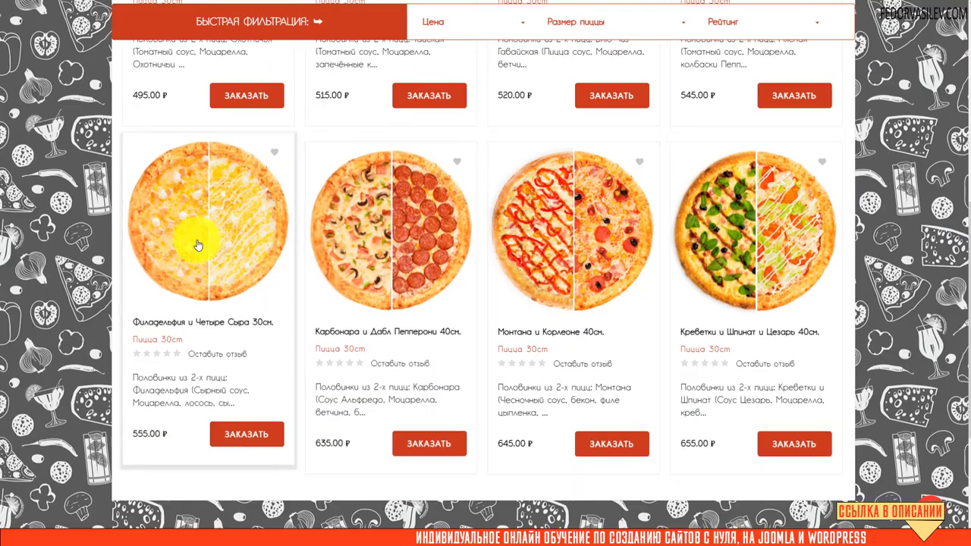
pyautogui.scroll(6, 250, 152)
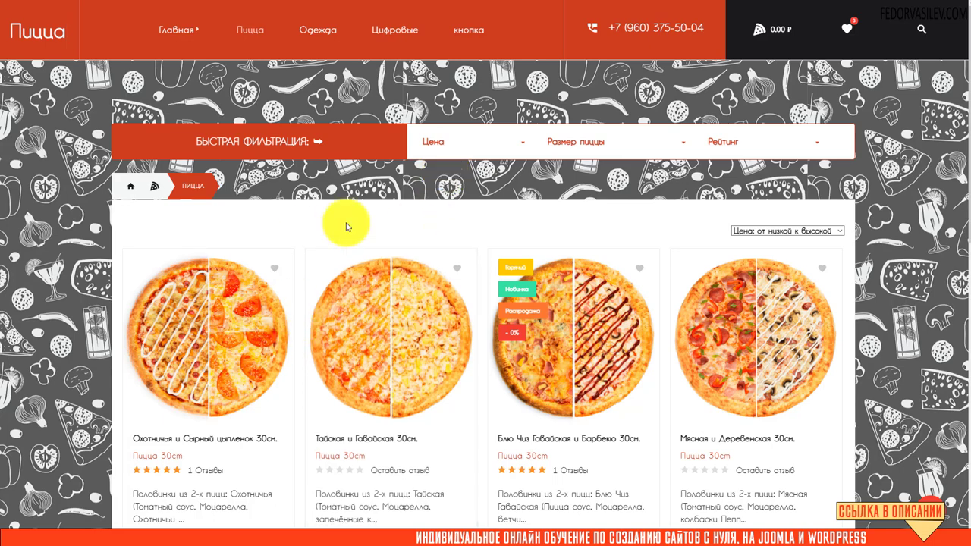
pyautogui.scroll(-2, 332, 237)
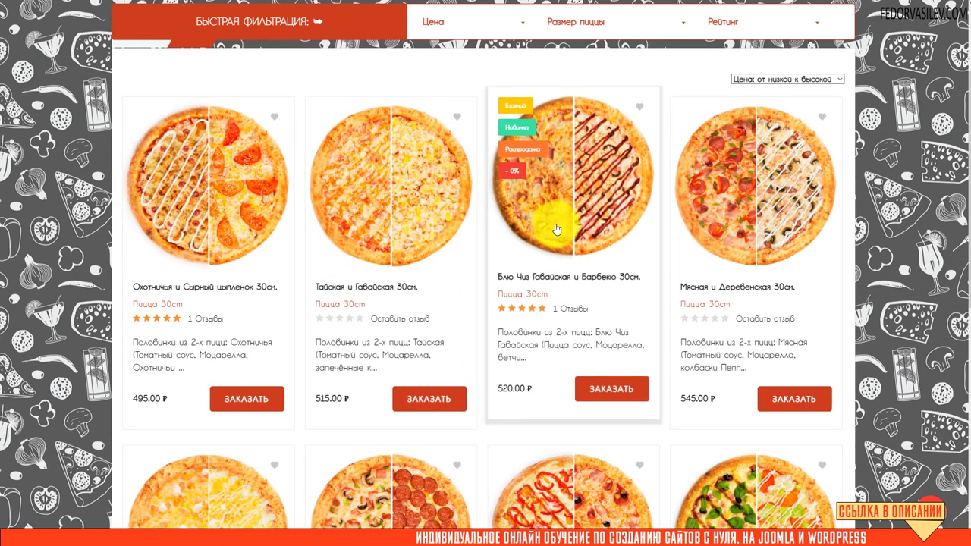
pyautogui.scroll(1, 556, 229)
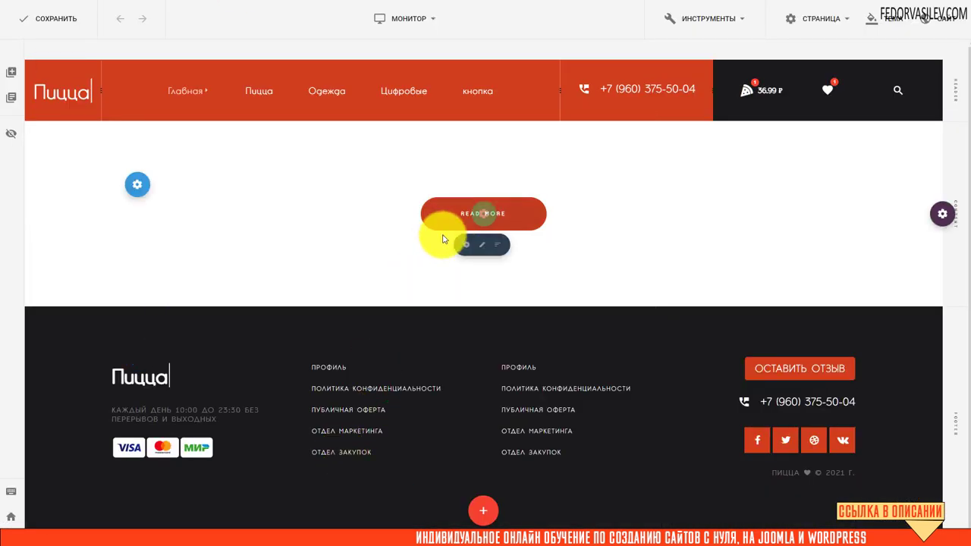
# Open the settings of the Read More button on the "тест" page and reposition the settings dialog
pyautogui.click(505, 214)
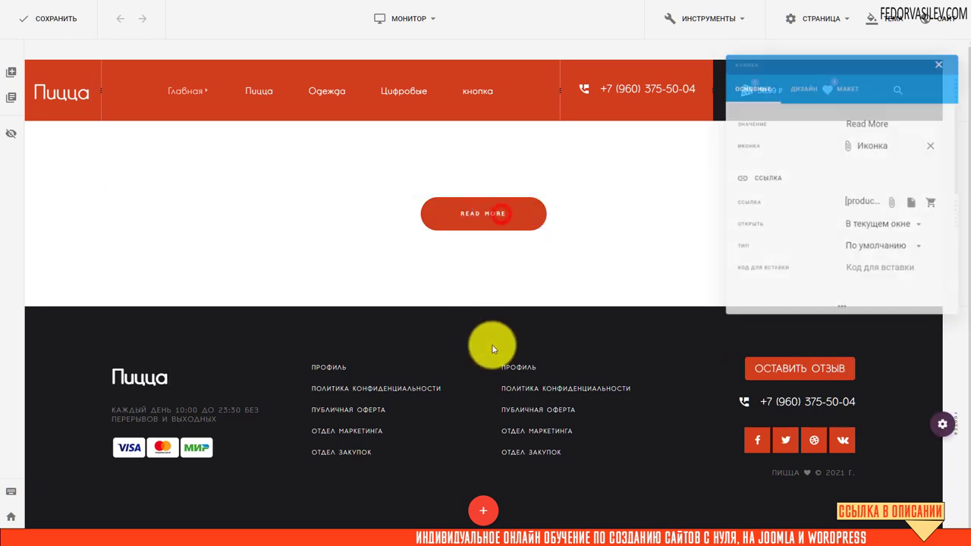
pyautogui.moveTo(812, 65); pyautogui.dragTo(584, 121)
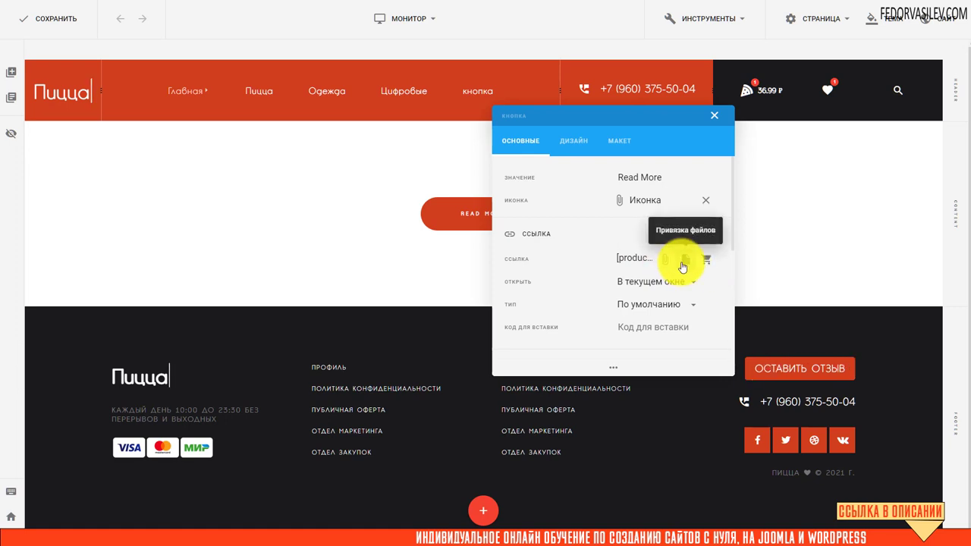
pyautogui.moveTo(521, 119); pyautogui.dragTo(568, 115)
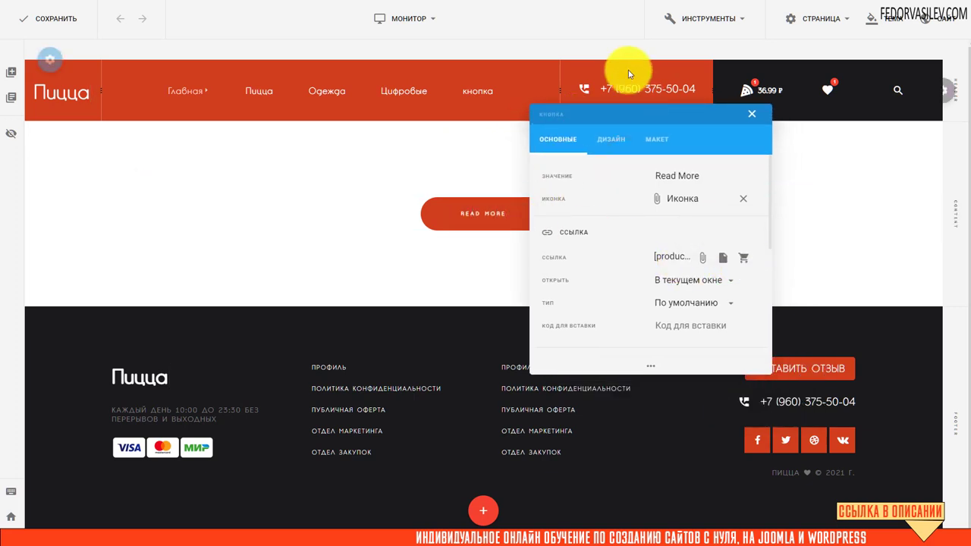
pyautogui.moveTo(626, 119); pyautogui.dragTo(549, 354)
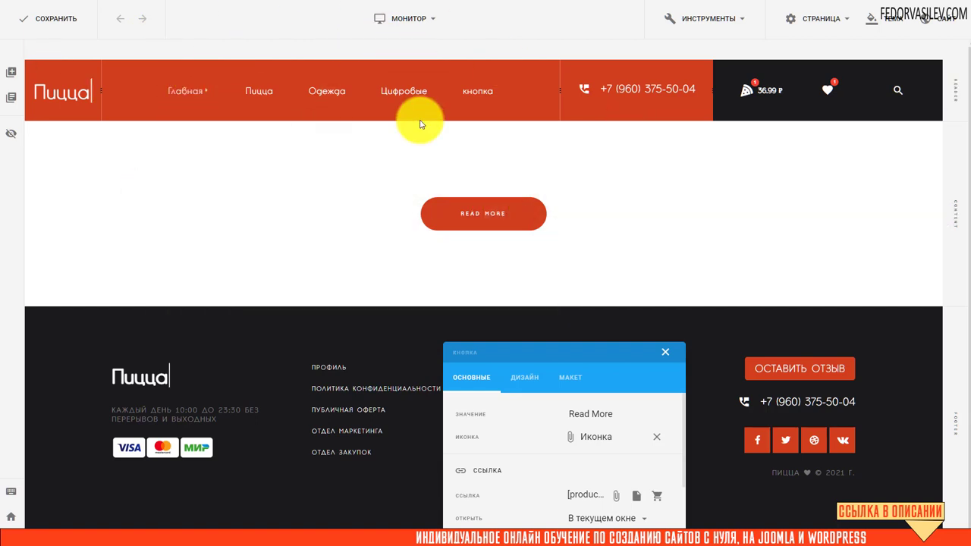
pyautogui.moveTo(469, 352); pyautogui.dragTo(484, 105)
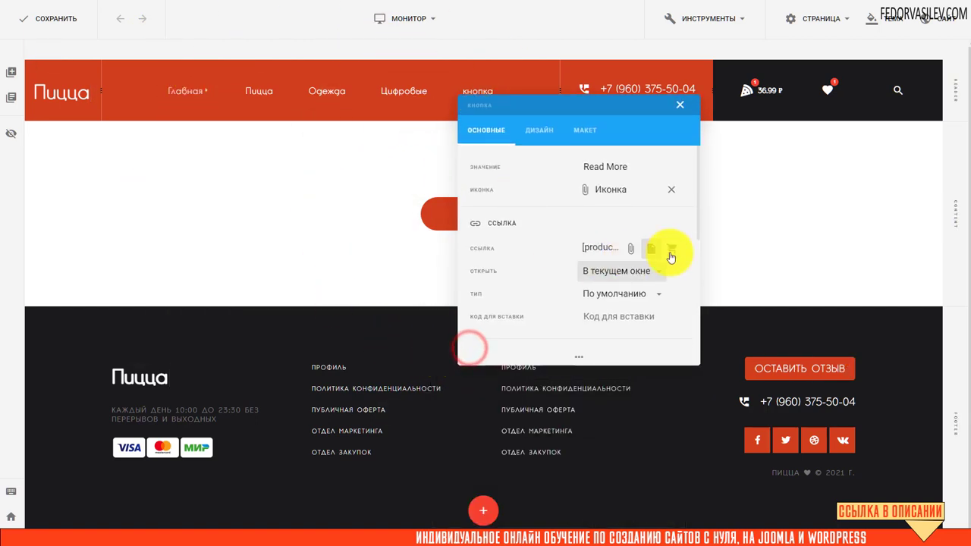
# Link the Read More button to the product "Охотничья и Сырный цыпленок 30см." and save the page
pyautogui.click(673, 250)
pyautogui.scroll(-3, 487, 217)
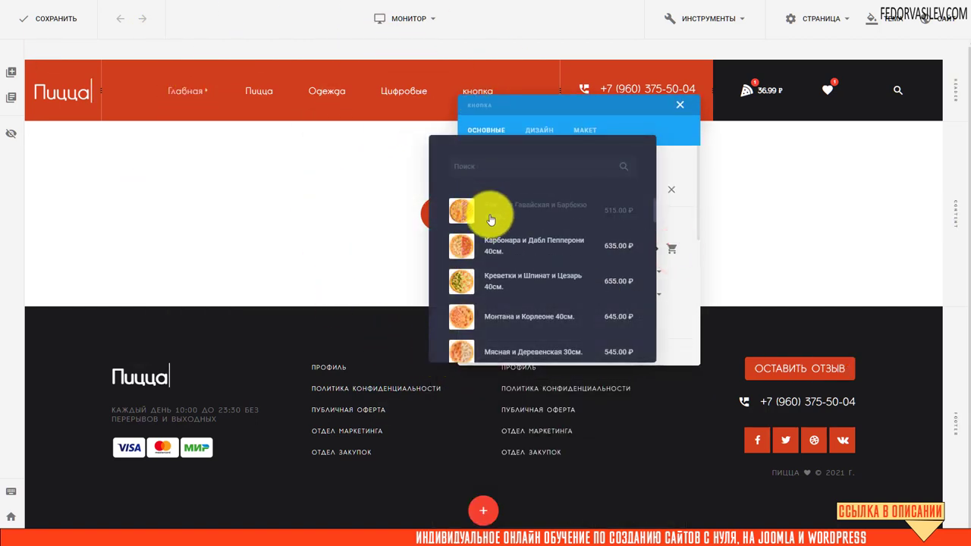
pyautogui.scroll(-3, 489, 219)
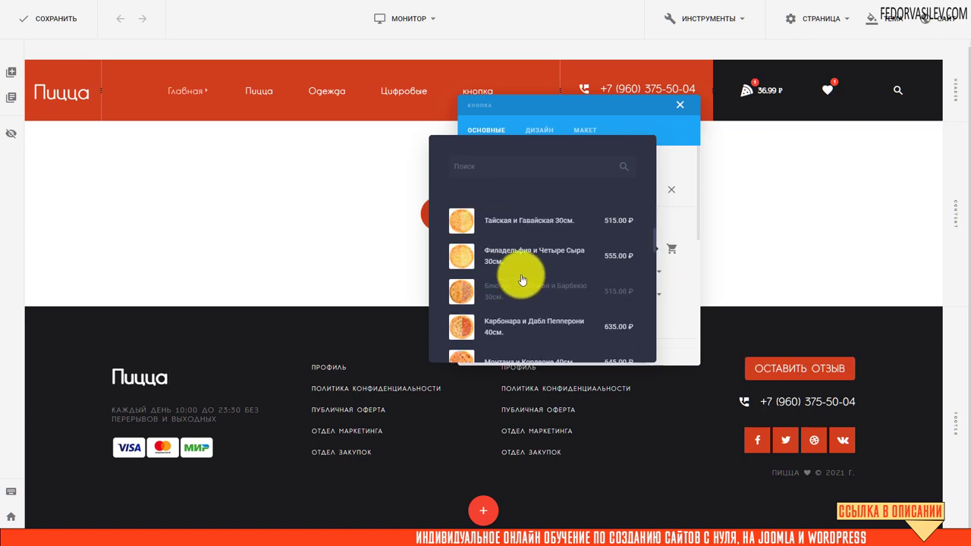
pyautogui.scroll(3, 553, 295)
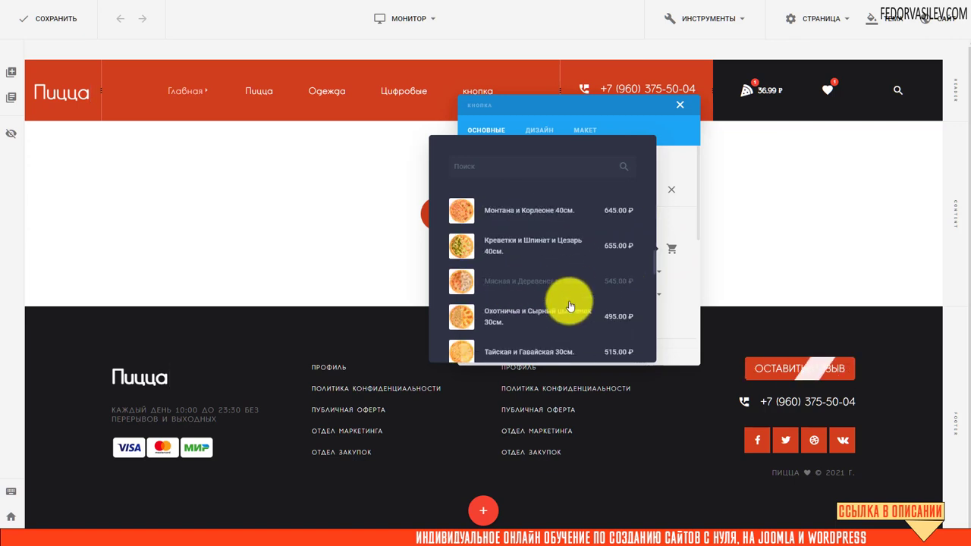
pyautogui.scroll(-3, 496, 307)
pyautogui.click(509, 301)
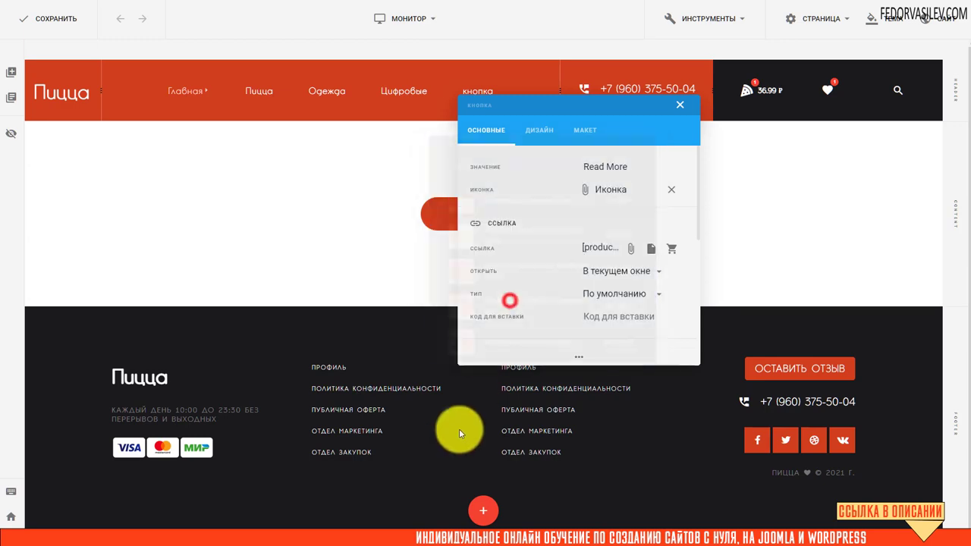
pyautogui.click(685, 106)
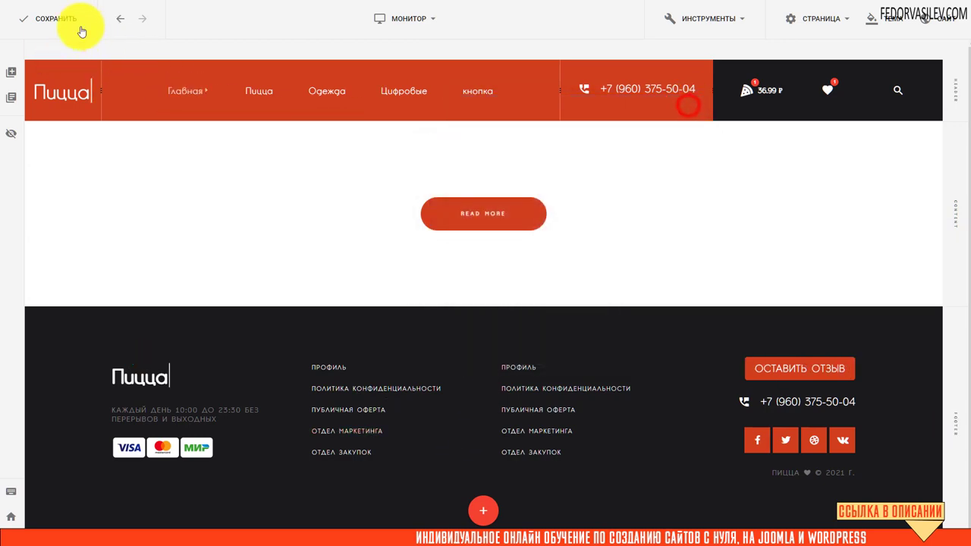
pyautogui.click(67, 15)
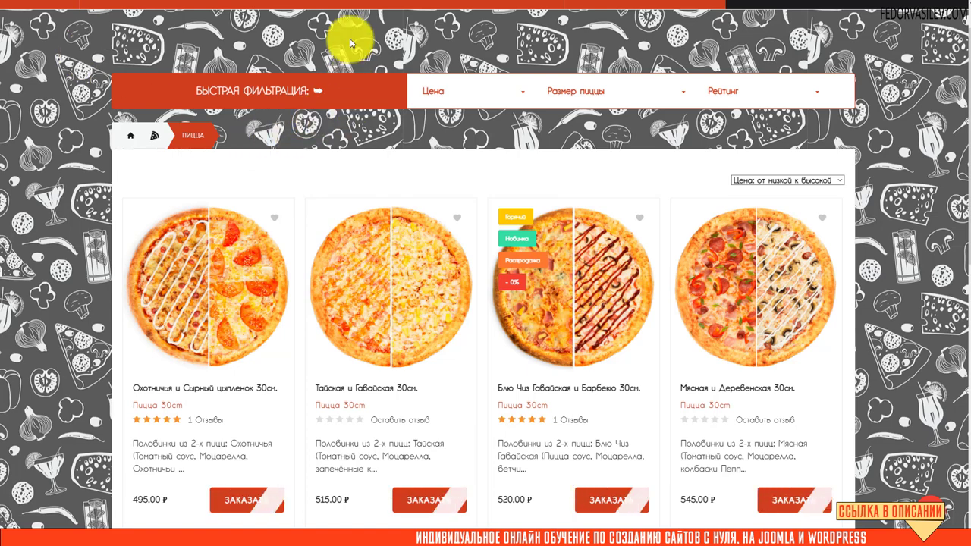
# Use the button on the storefront's "кнопка" page to put two of the linked pizza in the cart, and proceed to checkout
pyautogui.scroll(1, 371, 42)
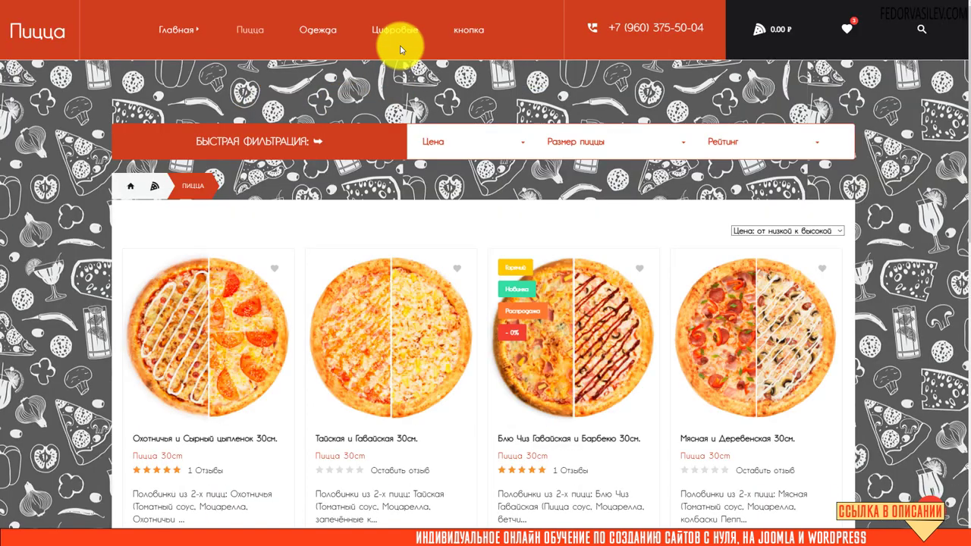
pyautogui.click(468, 30)
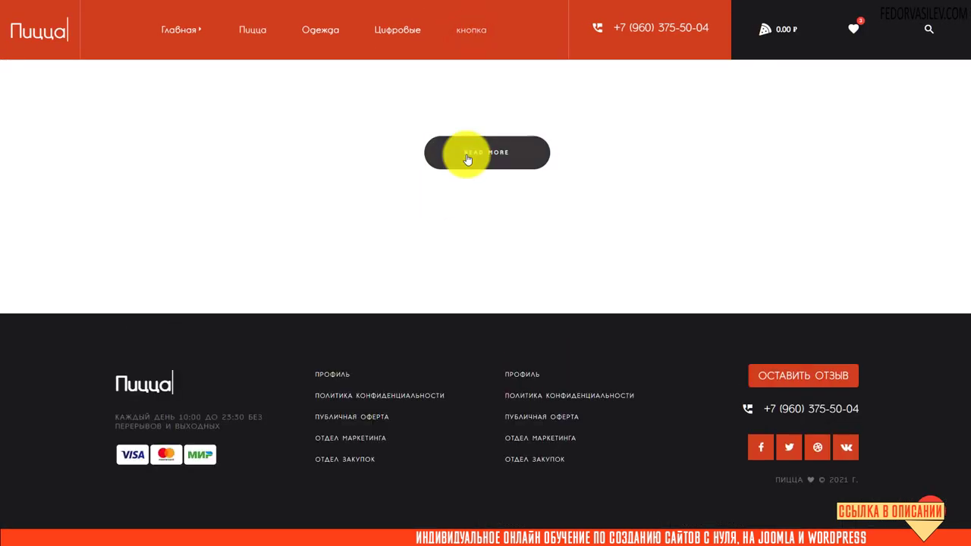
pyautogui.click(467, 156)
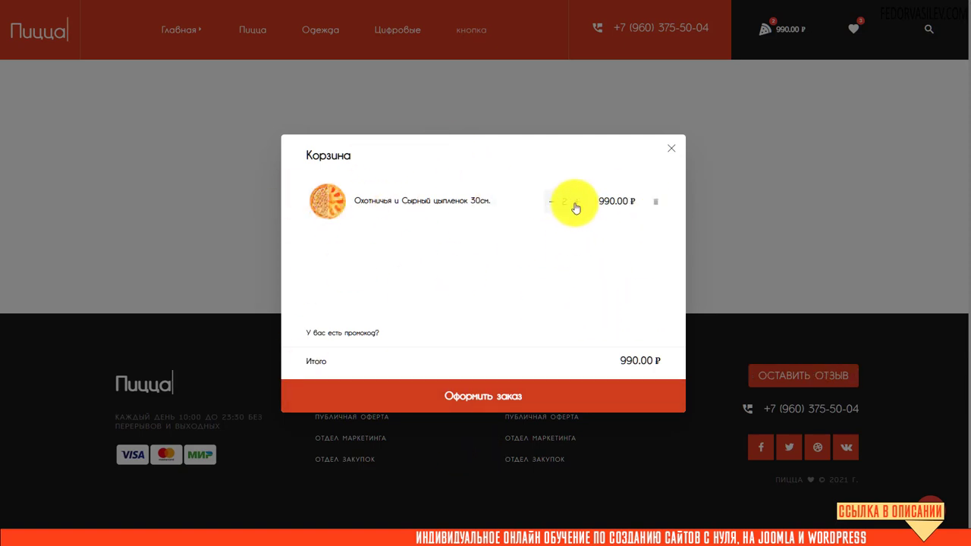
pyautogui.click(481, 398)
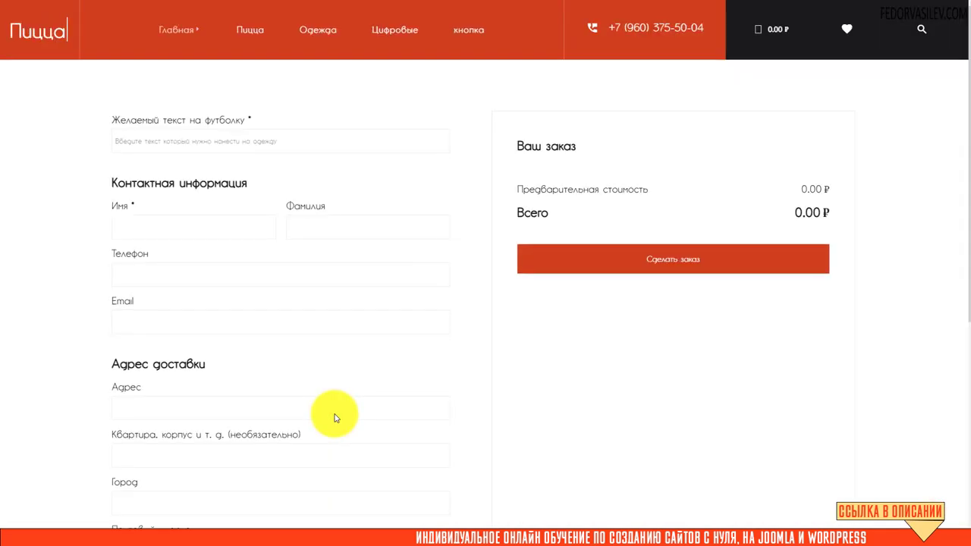
# Look over the checkout page's contact fields, delivery address fields and order summary
pyautogui.scroll(-5, 293, 226)
pyautogui.scroll(5, 310, 324)
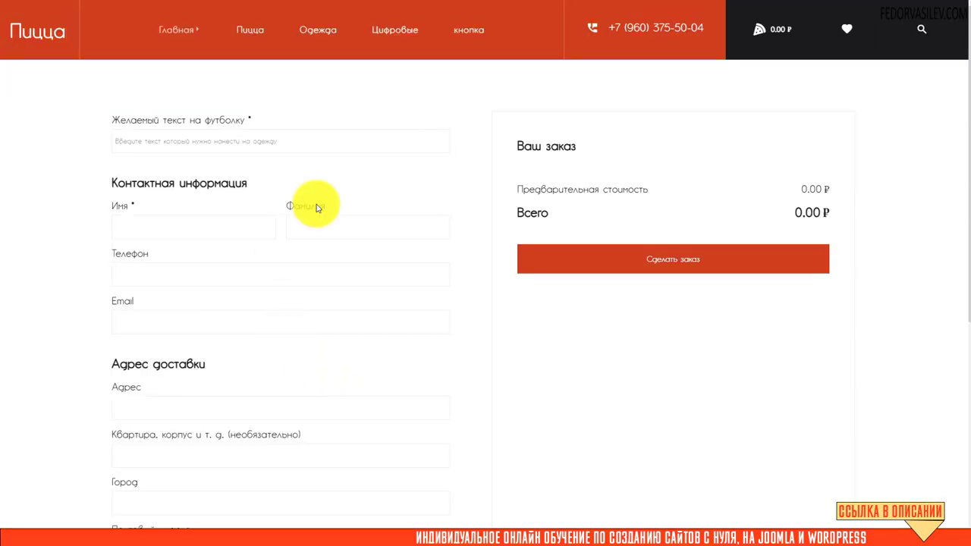
pyautogui.scroll(-4, 265, 200)
pyautogui.scroll(5, 258, 193)
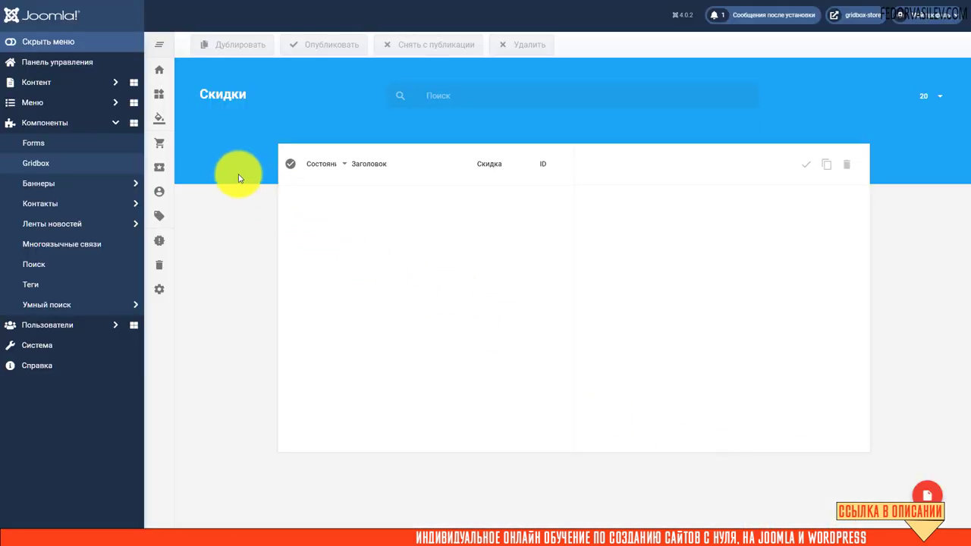
# Create a Sales discount in the store's Скидки section and view its Процент and Сумма type options
pyautogui.moveTo(159, 145)
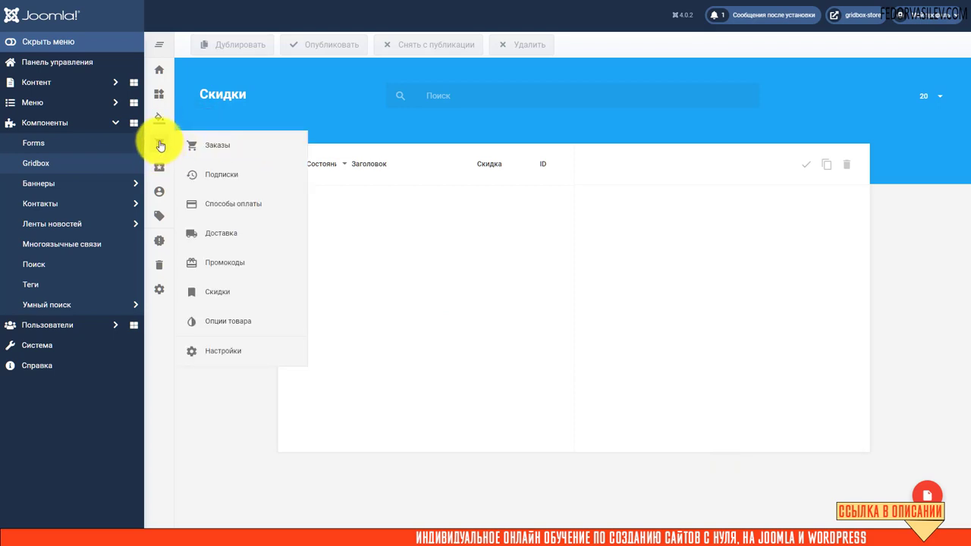
pyautogui.click(225, 295)
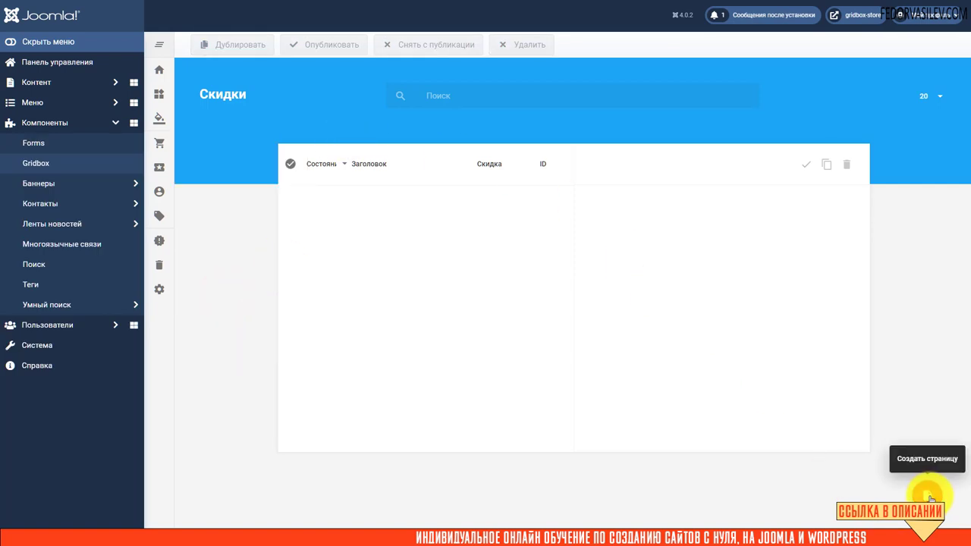
pyautogui.click(385, 209)
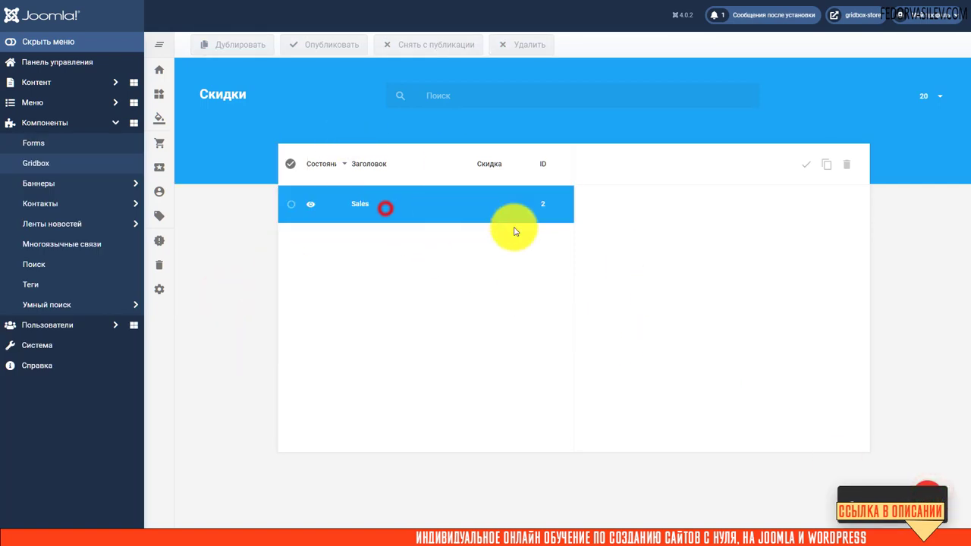
pyautogui.click(646, 304)
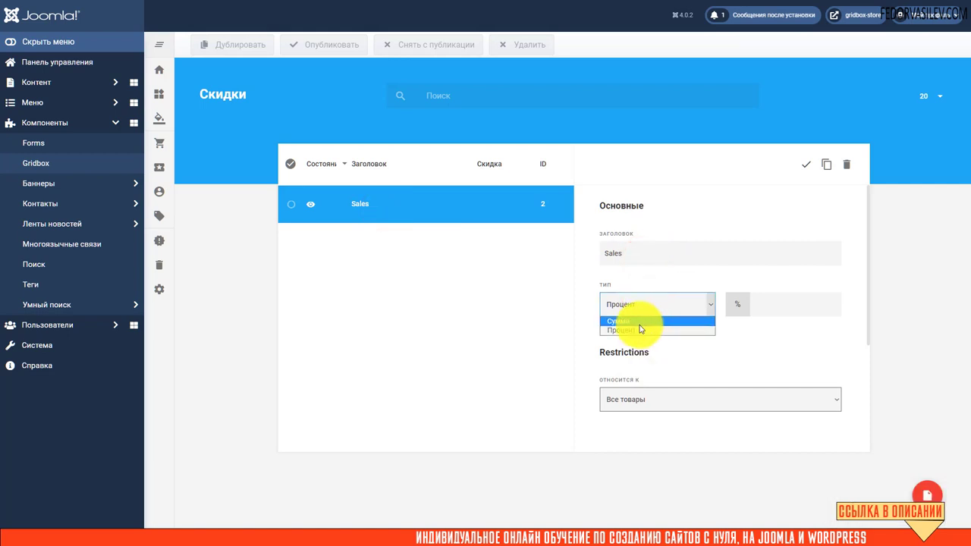
# Restrict the Sales discount to Категория and view the categories available for selection
pyautogui.click(657, 400)
pyautogui.click(648, 417)
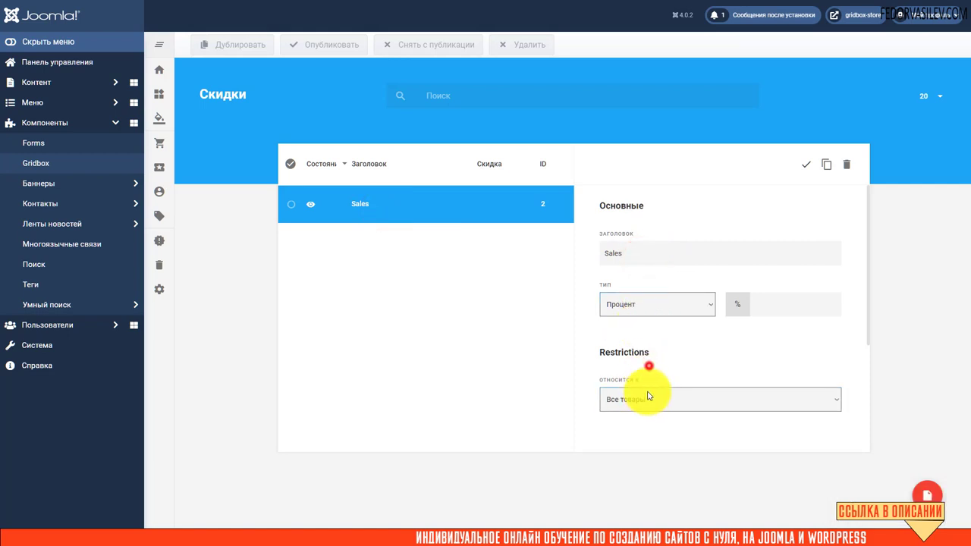
pyautogui.click(646, 398)
pyautogui.click(643, 425)
pyautogui.scroll(-2, 754, 381)
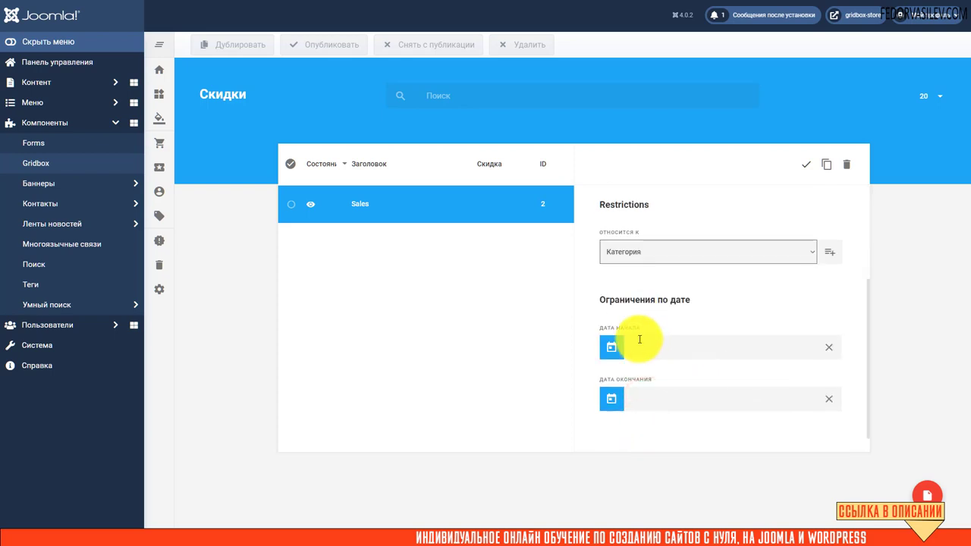
pyautogui.scroll(1, 663, 351)
pyautogui.click(769, 302)
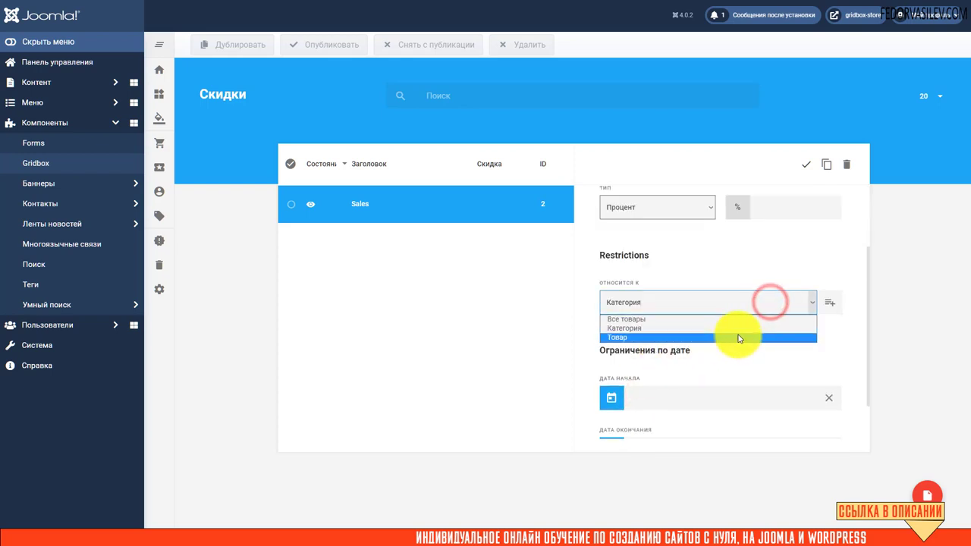
pyautogui.click(751, 328)
pyautogui.click(830, 301)
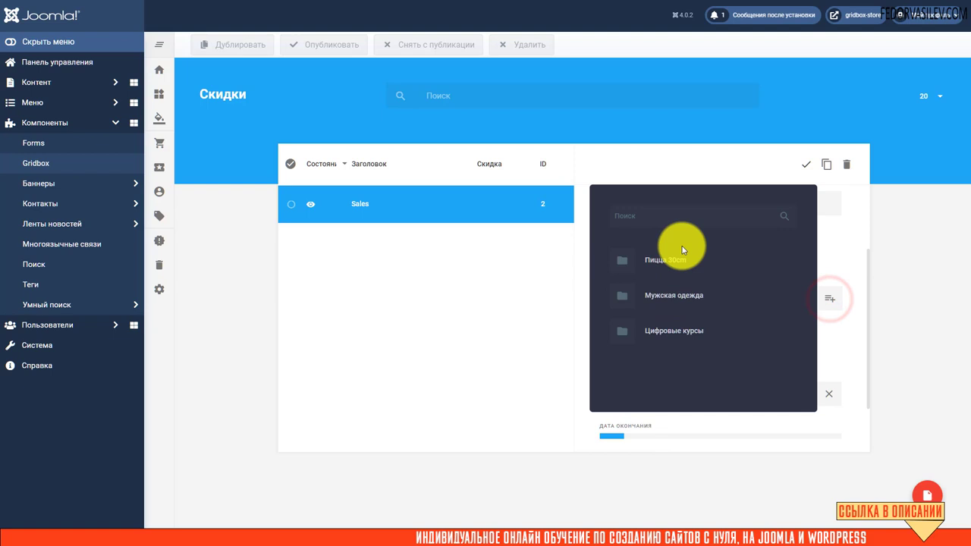
pyautogui.click(834, 261)
# Restrict the Sales discount to Товар and browse the products available for selection
pyautogui.click(629, 299)
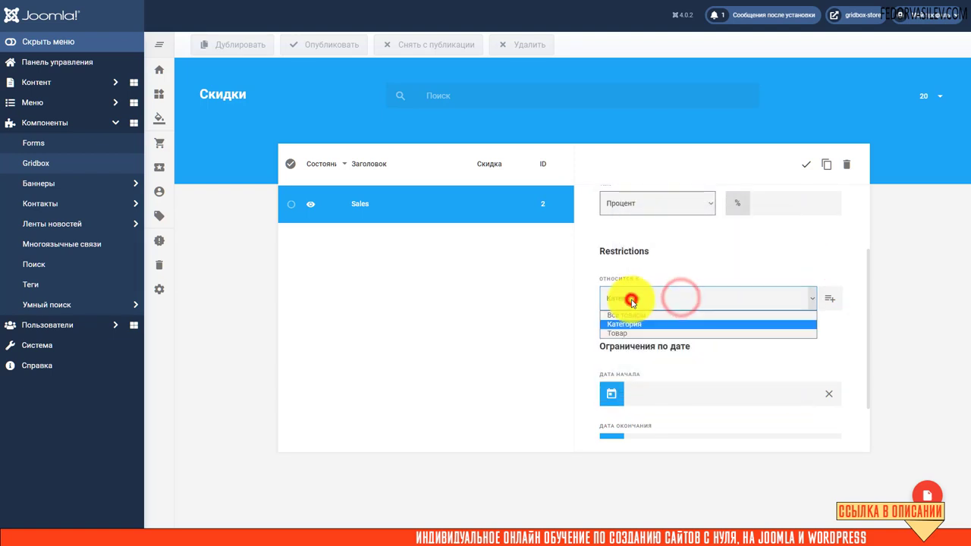
pyautogui.click(614, 334)
pyautogui.click(830, 254)
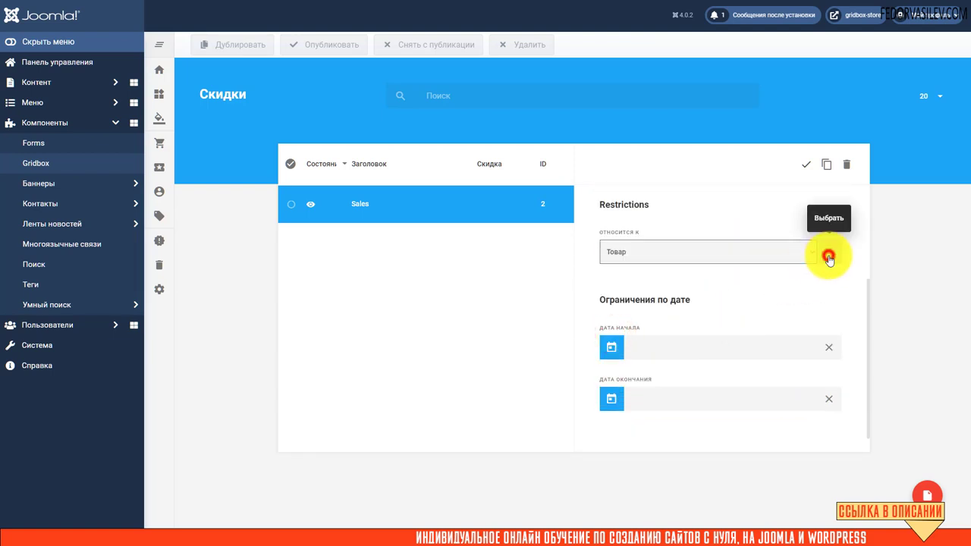
pyautogui.scroll(-10, 698, 288)
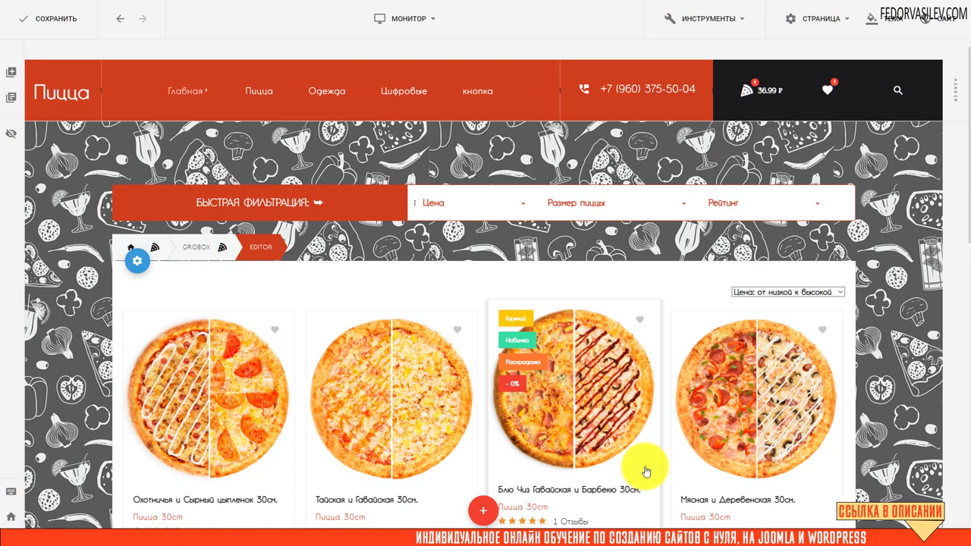
# In the page editor, add a Категории plugin above the pizza product list and make it collapsible
pyautogui.scroll(-2, 278, 266)
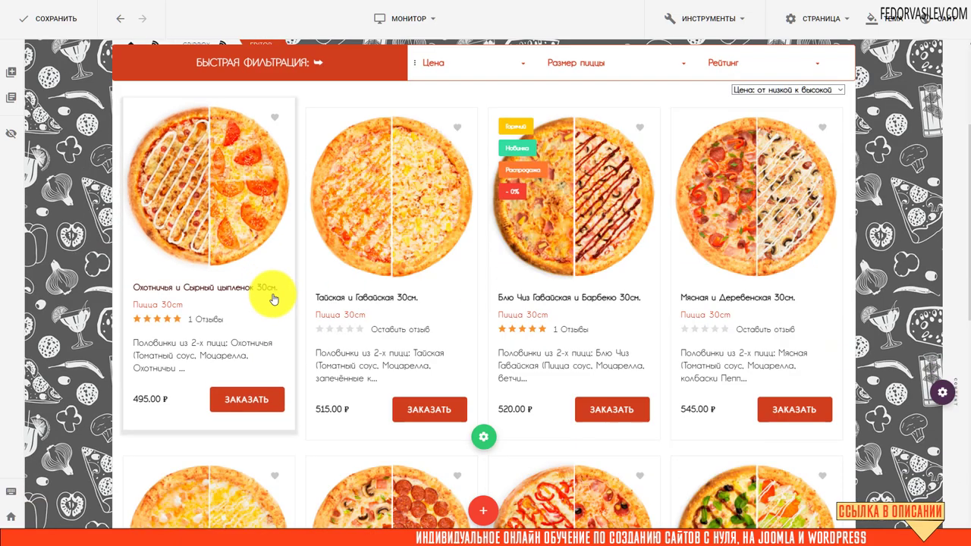
pyautogui.scroll(2, 288, 341)
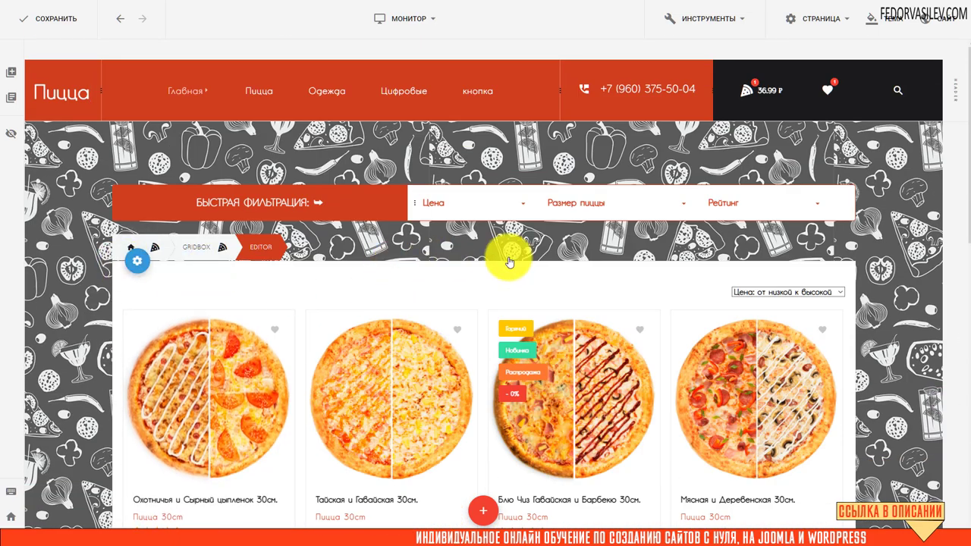
pyautogui.moveTo(464, 268)
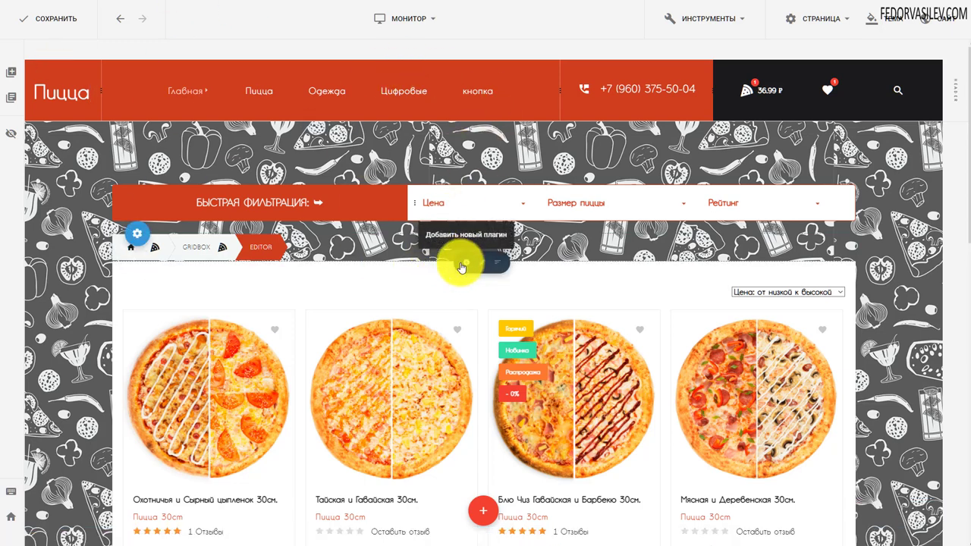
pyautogui.click(466, 266)
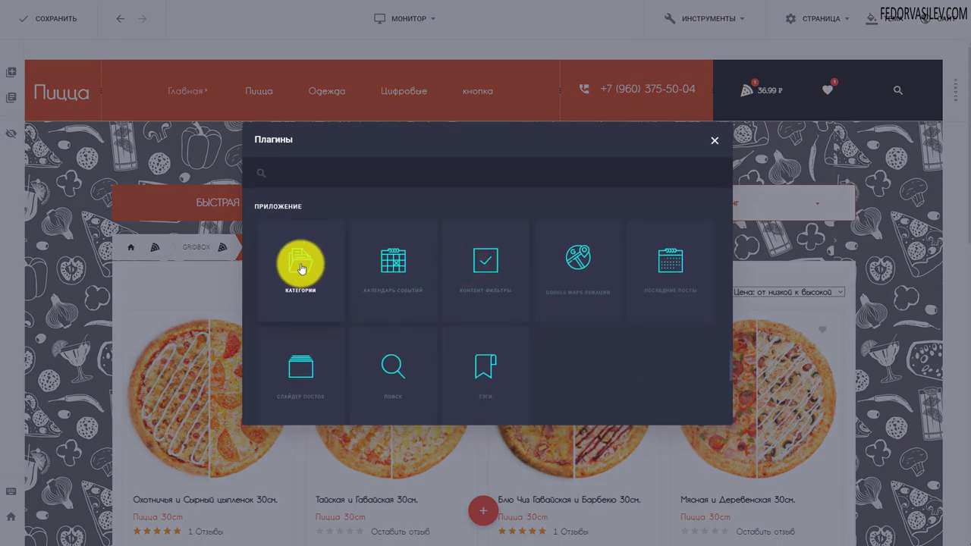
pyautogui.click(294, 285)
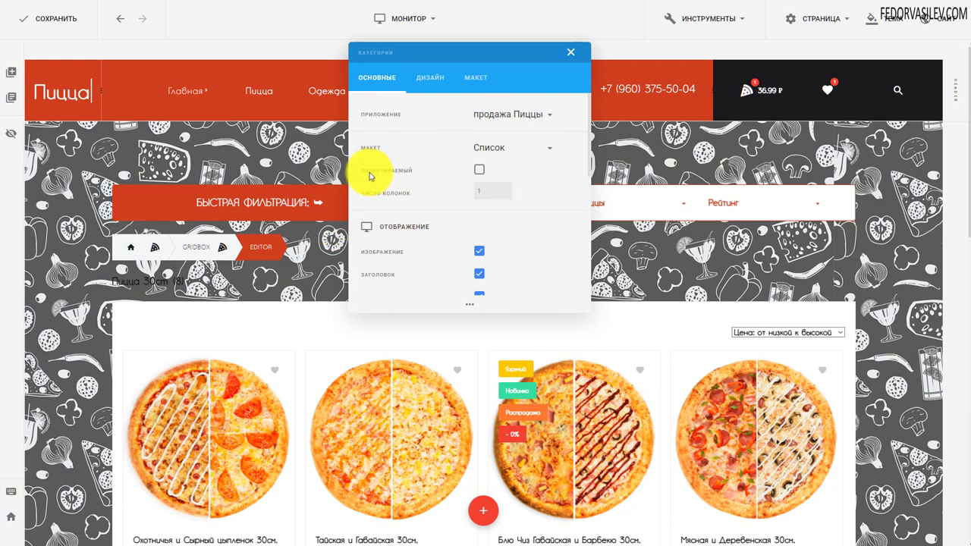
pyautogui.click(480, 171)
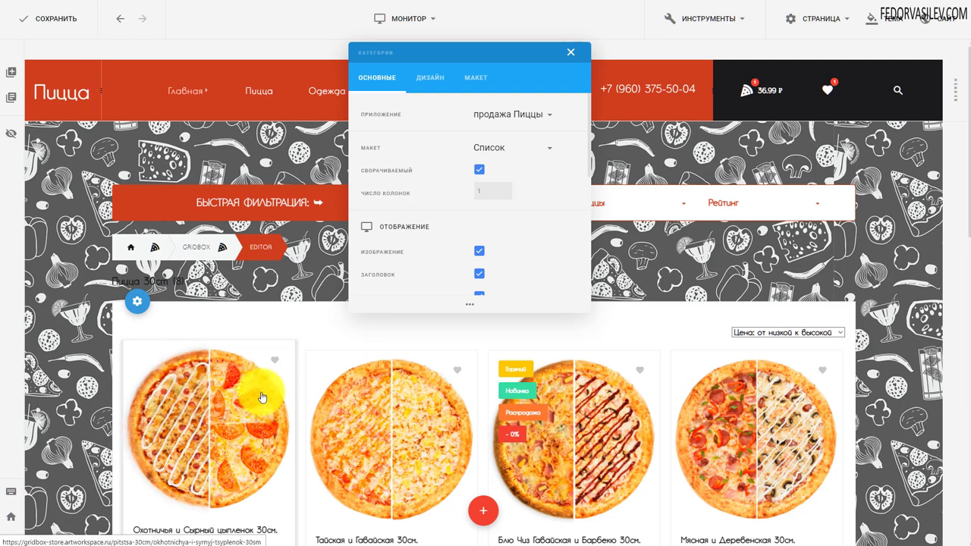
# Add a Поиск plugin under the "БЫСТРАЯ ФИЛЬТРАЦИЯ" heading and open its settings
pyautogui.click(465, 405)
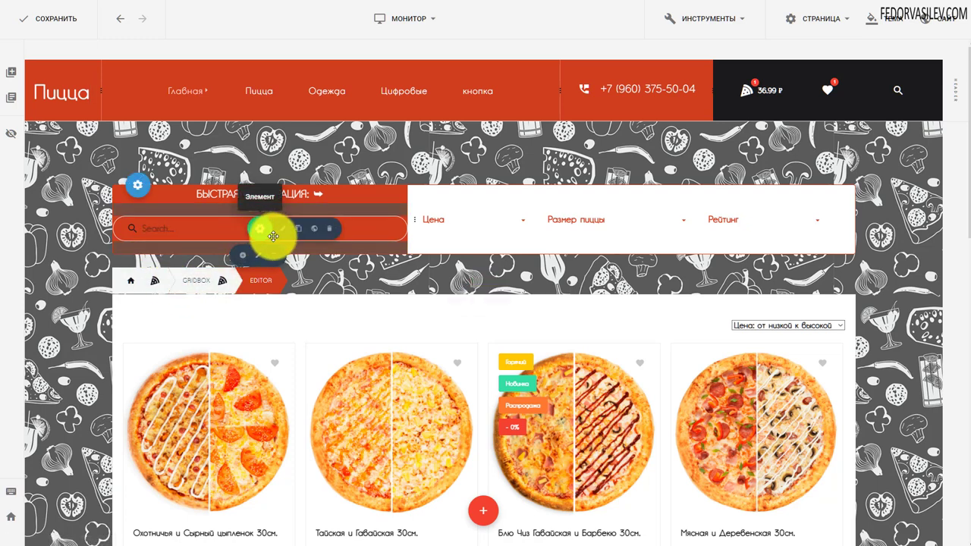
pyautogui.click(284, 226)
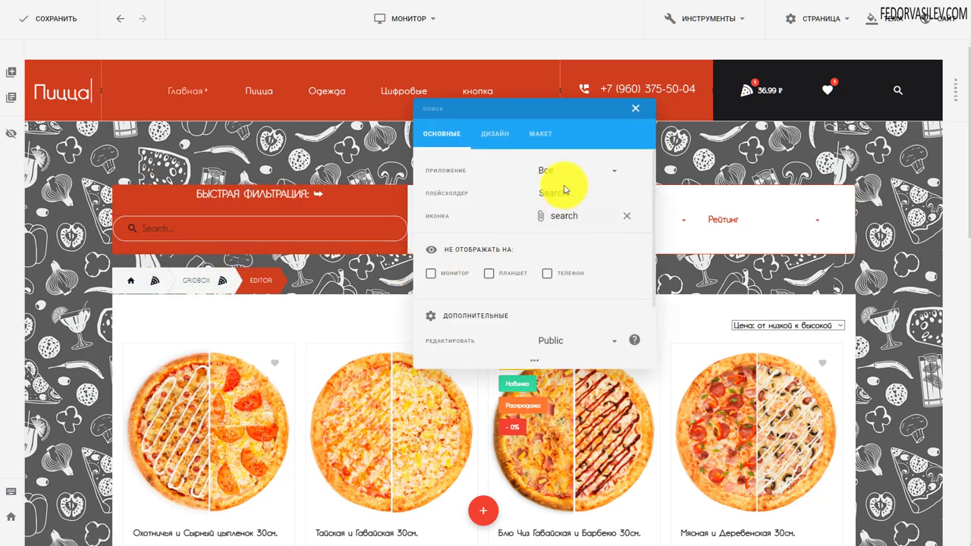
pyautogui.moveTo(195, 205)
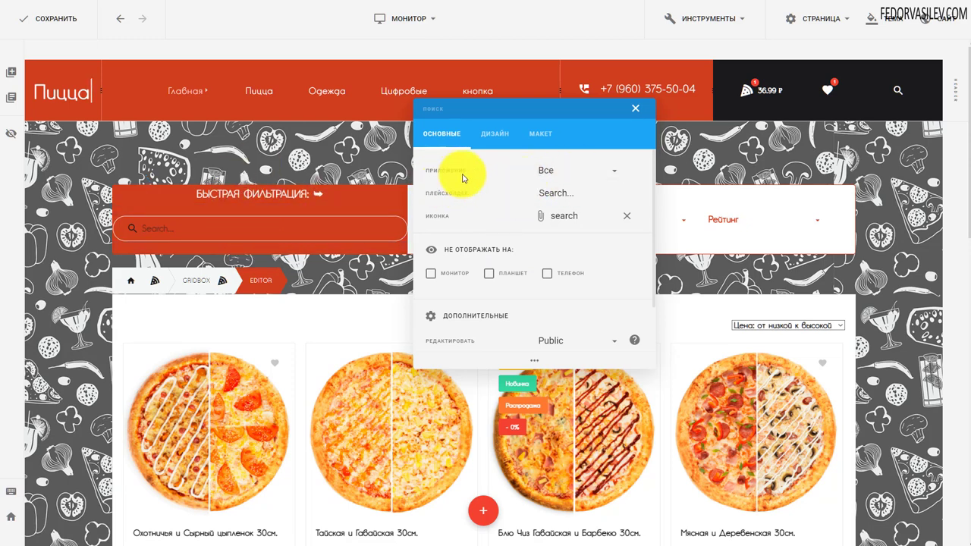
# Try limiting the search plugin to the application "продажа Пиццы" and restore it to Все
pyautogui.click(564, 179)
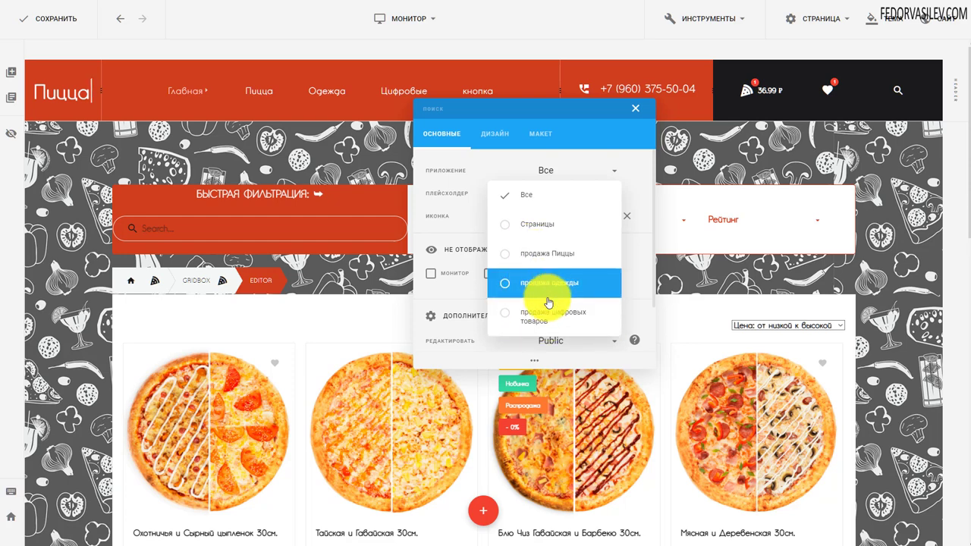
pyautogui.click(508, 257)
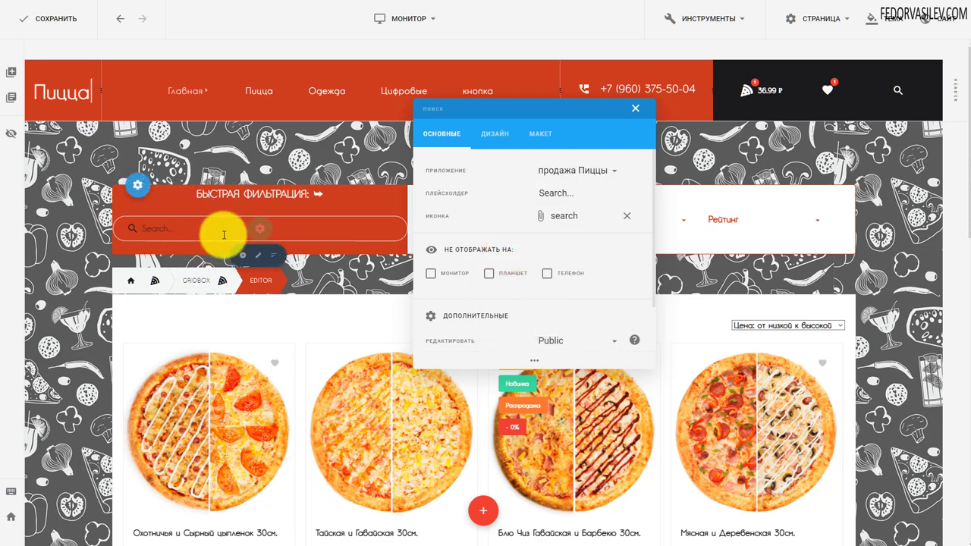
pyautogui.click(542, 166)
pyautogui.click(532, 199)
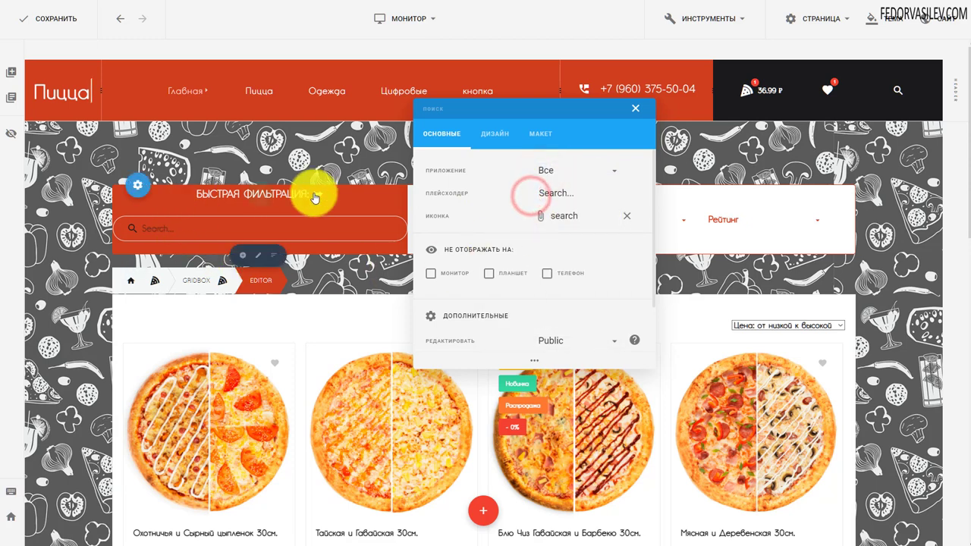